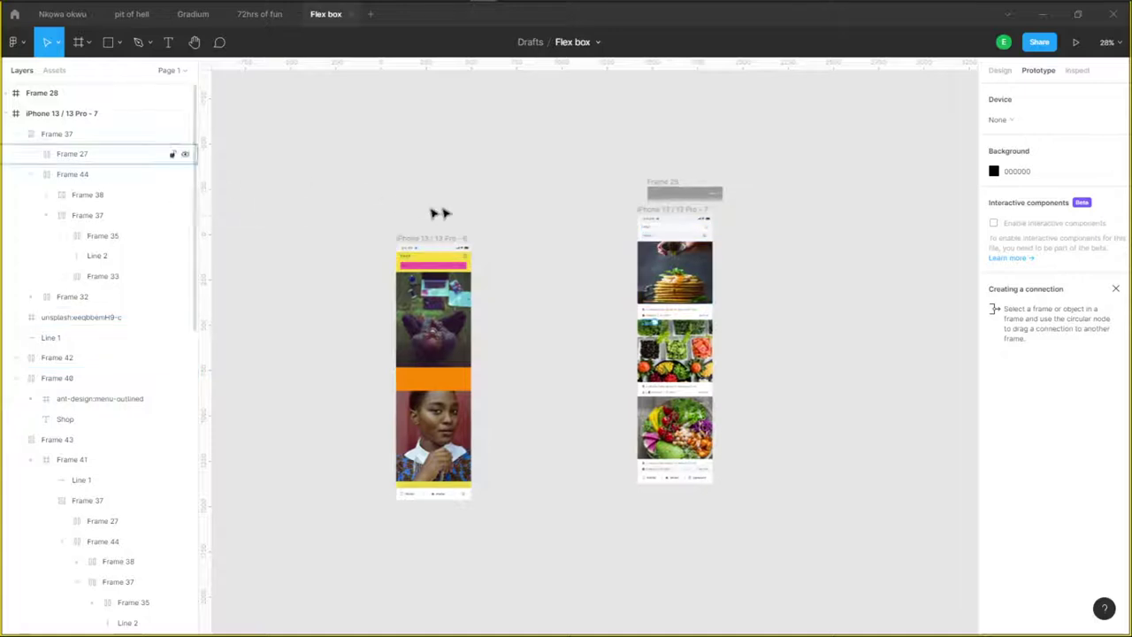
Switch the right panel from Prototype to Design properties for the iPhone 13 Shop screen.
{"action": "scroll", "coordinate": [618, 252], "scroll_direction": "up", "scroll_amount": 2}
{"action": "scroll", "coordinate": [812, 389], "scroll_direction": "up", "scroll_amount": 3}
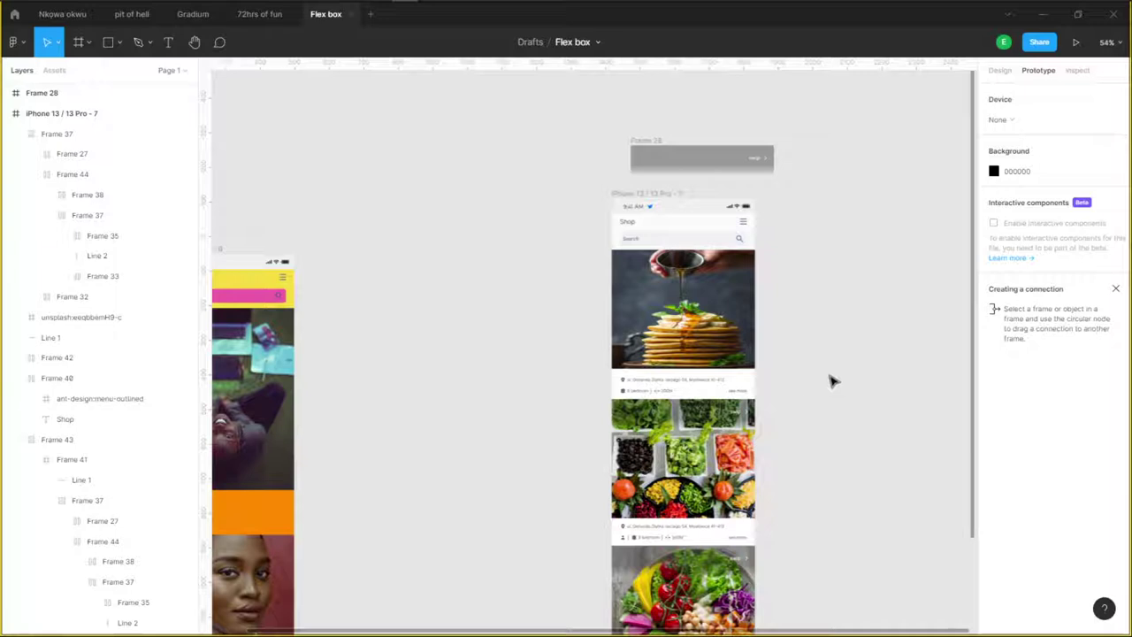
{"action": "scroll", "coordinate": [781, 345], "scroll_direction": "right", "scroll_amount": 2}
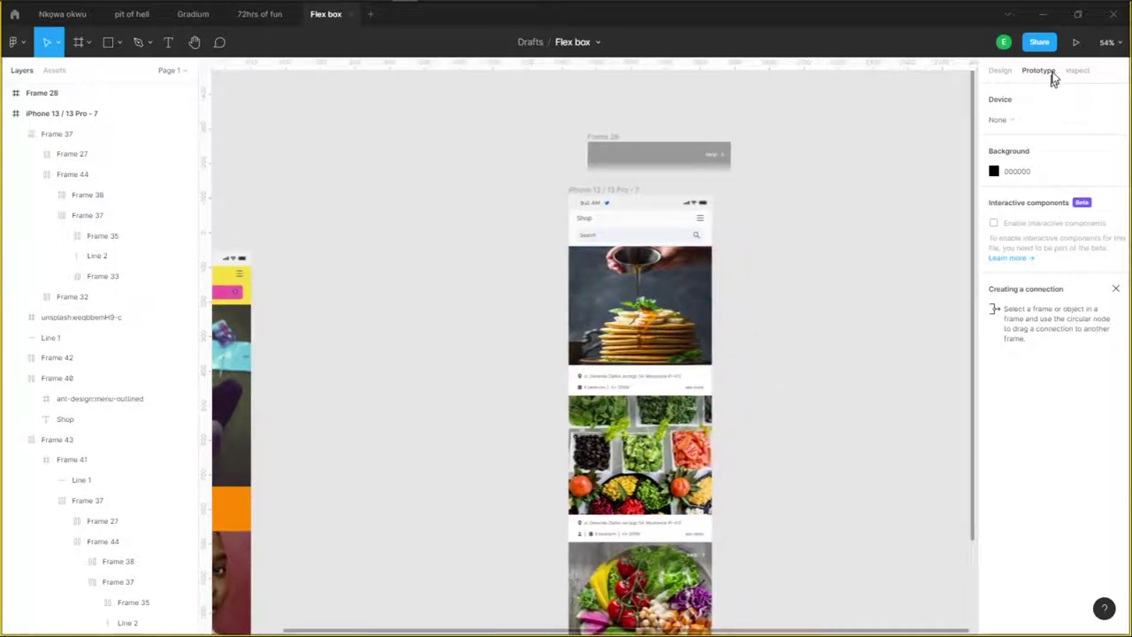
{"action": "left_click", "coordinate": [1003, 73]}
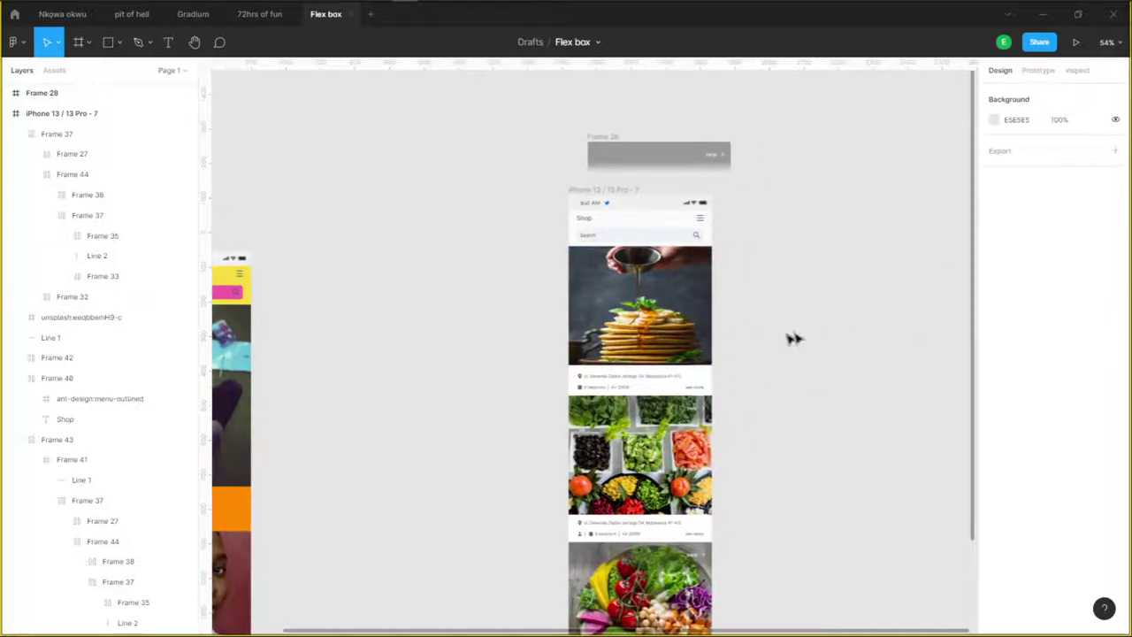
Scroll around the Shop screen to inspect the search bar and three food listing cards.
{"action": "scroll", "coordinate": [759, 293], "scroll_direction": "down", "scroll_amount": 2}
{"action": "scroll", "coordinate": [759, 293], "scroll_direction": "left", "scroll_amount": 1}
{"action": "scroll", "coordinate": [760, 292], "scroll_direction": "down", "scroll_amount": 2}
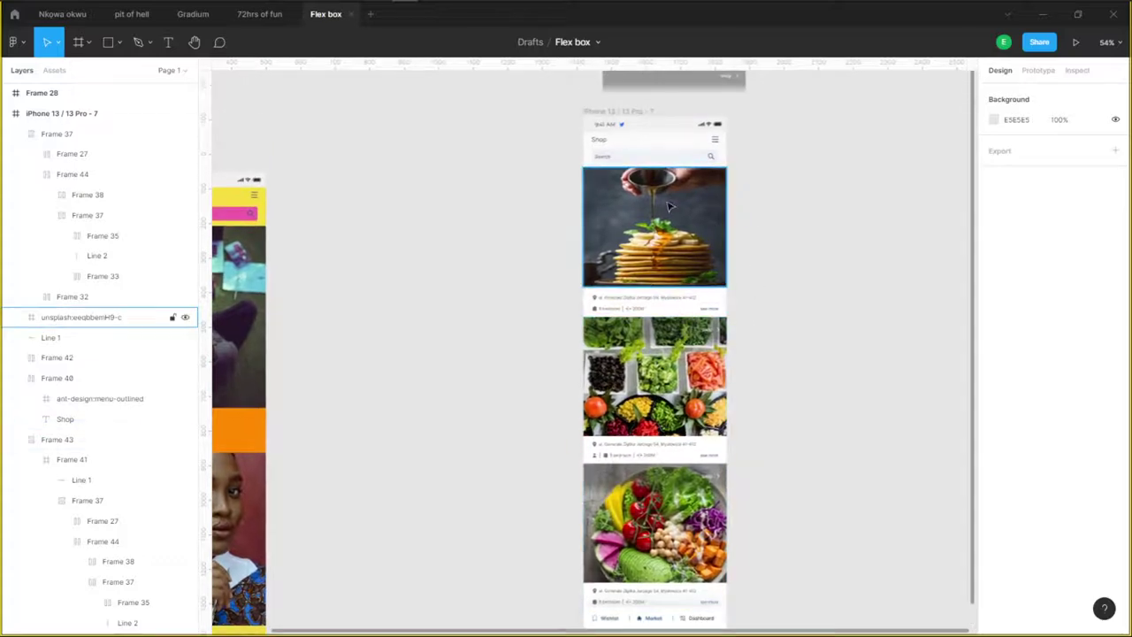
{"action": "scroll", "coordinate": [654, 293], "scroll_direction": "up", "scroll_amount": 1}
{"action": "scroll", "coordinate": [646, 196], "scroll_direction": "up", "scroll_amount": 5}
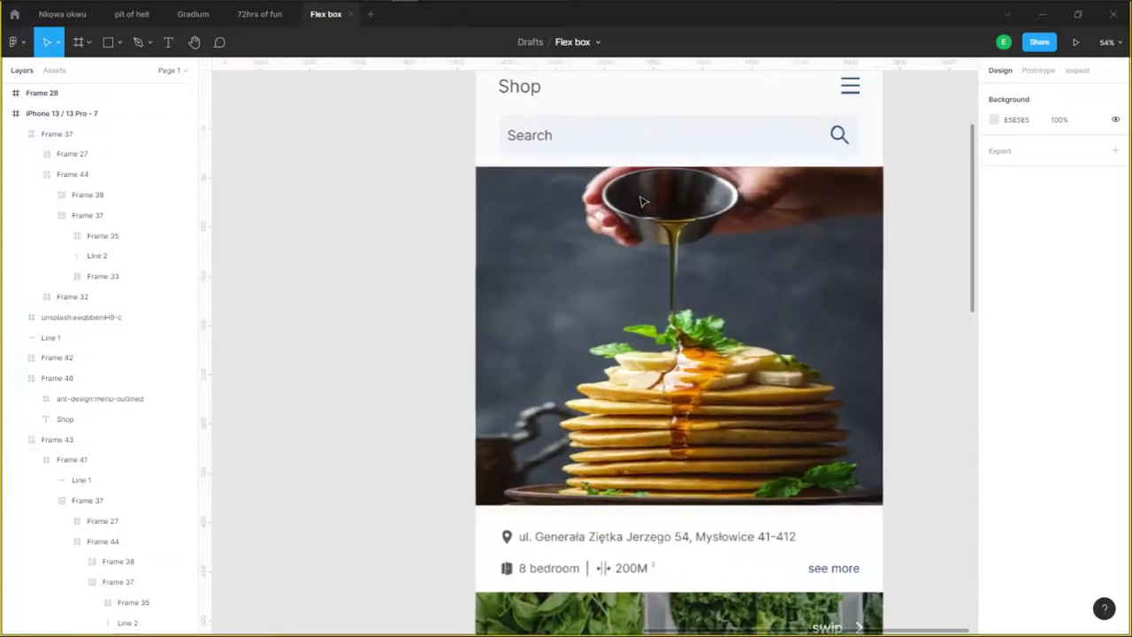
{"action": "scroll", "coordinate": [642, 202], "scroll_direction": "down", "scroll_amount": 4}
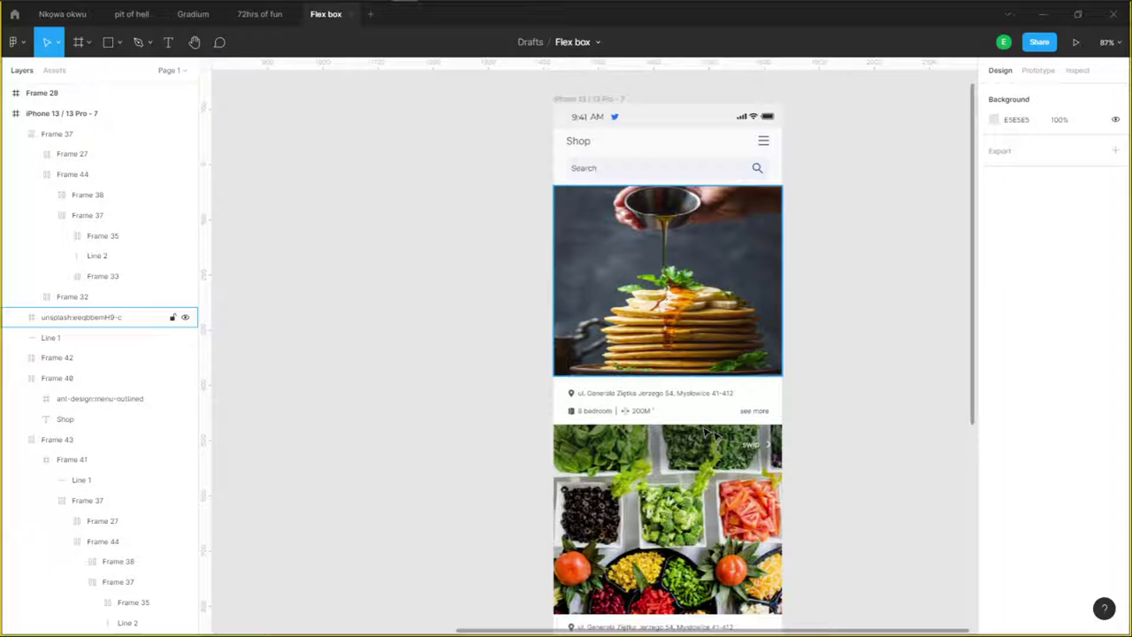
{"action": "scroll", "coordinate": [743, 382], "scroll_direction": "down", "scroll_amount": 2}
{"action": "scroll", "coordinate": [639, 292], "scroll_direction": "down", "scroll_amount": 3}
{"action": "scroll", "coordinate": [636, 303], "scroll_direction": "down", "scroll_amount": 3}
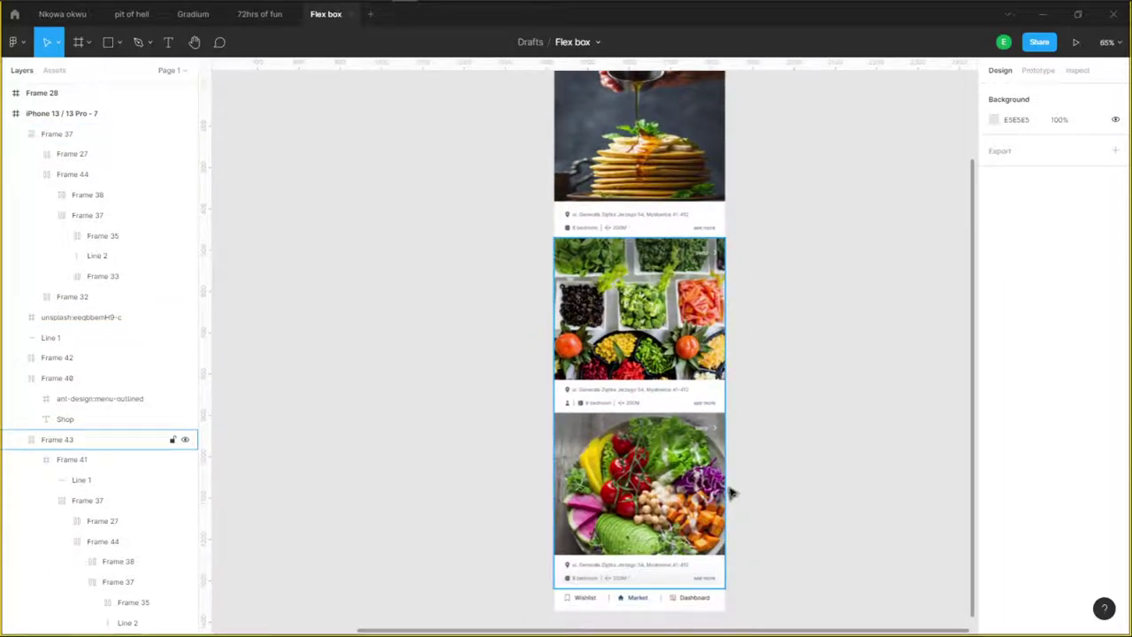
{"action": "scroll", "coordinate": [762, 433], "scroll_direction": "up", "scroll_amount": 2}
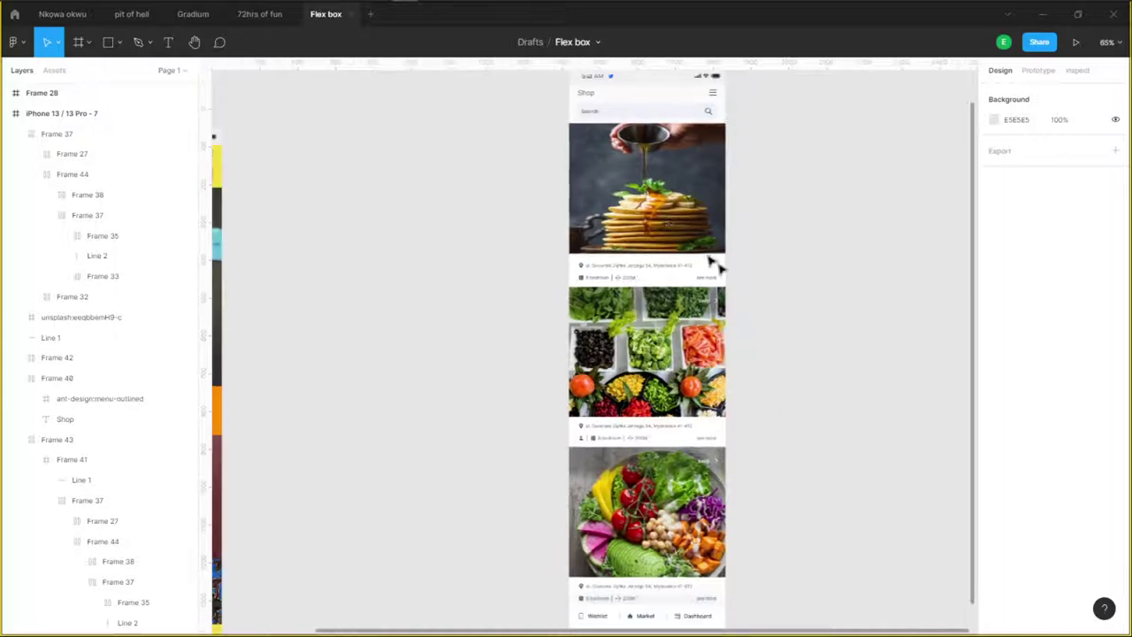
{"action": "scroll", "coordinate": [715, 262], "scroll_direction": "up", "scroll_amount": 5}
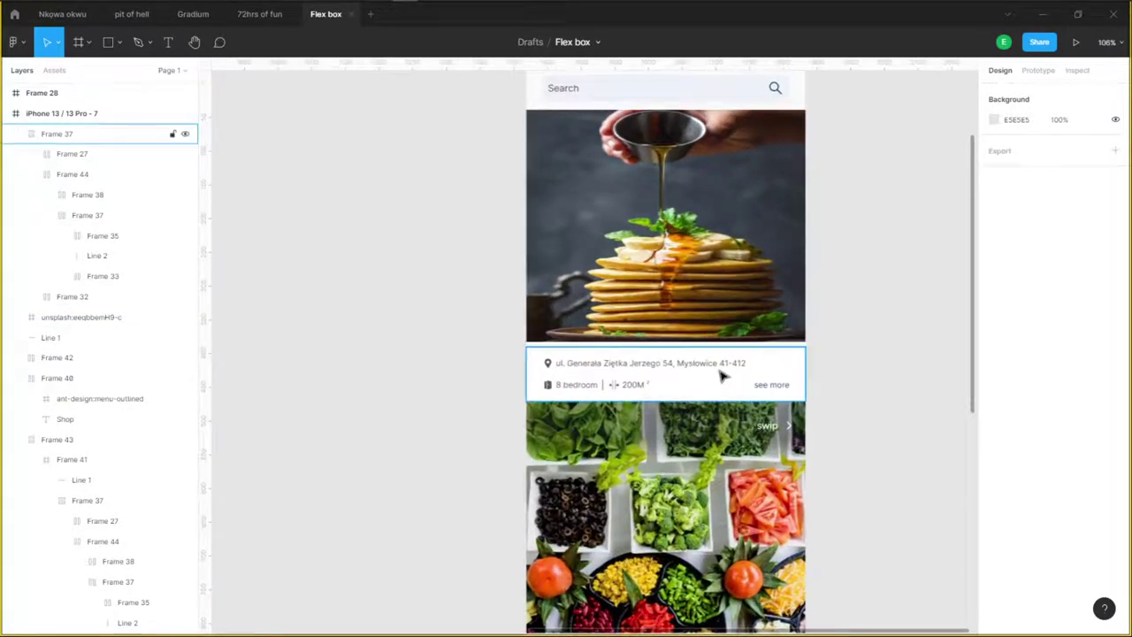
Duplicate the pancake photo frame and move the copy right to X 114.
{"action": "left_click", "coordinate": [705, 372]}
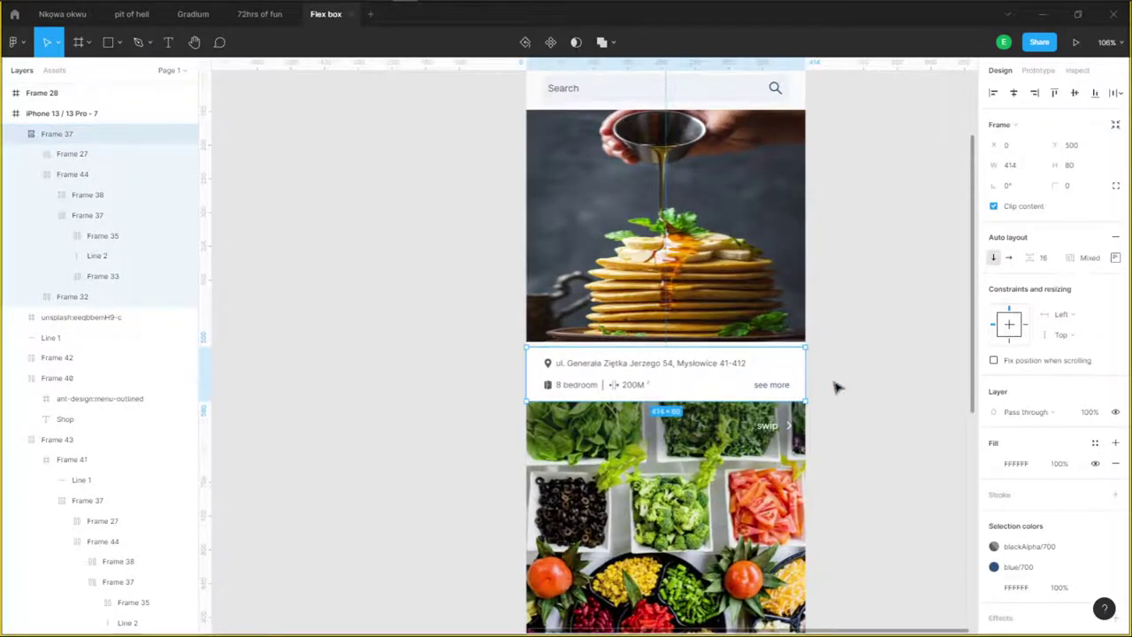
{"action": "left_click_drag", "start_coordinate": [845, 383], "coordinate": [847, 417]}
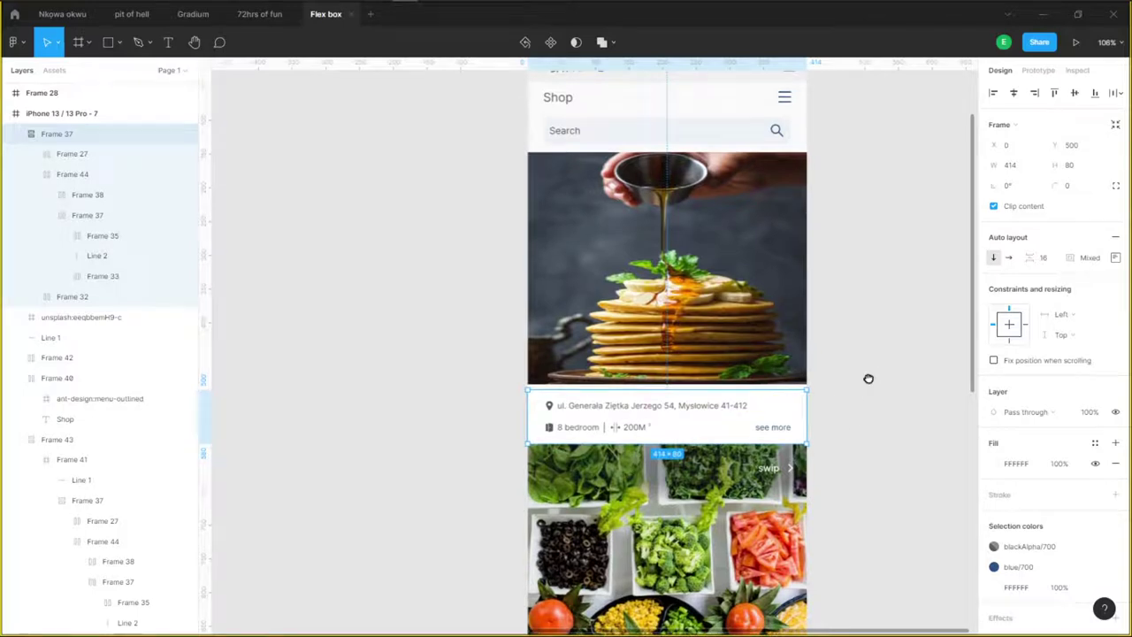
{"action": "left_click_drag", "start_coordinate": [868, 379], "coordinate": [872, 412]}
{"action": "scroll", "coordinate": [667, 313], "scroll_direction": "up", "scroll_amount": 2}
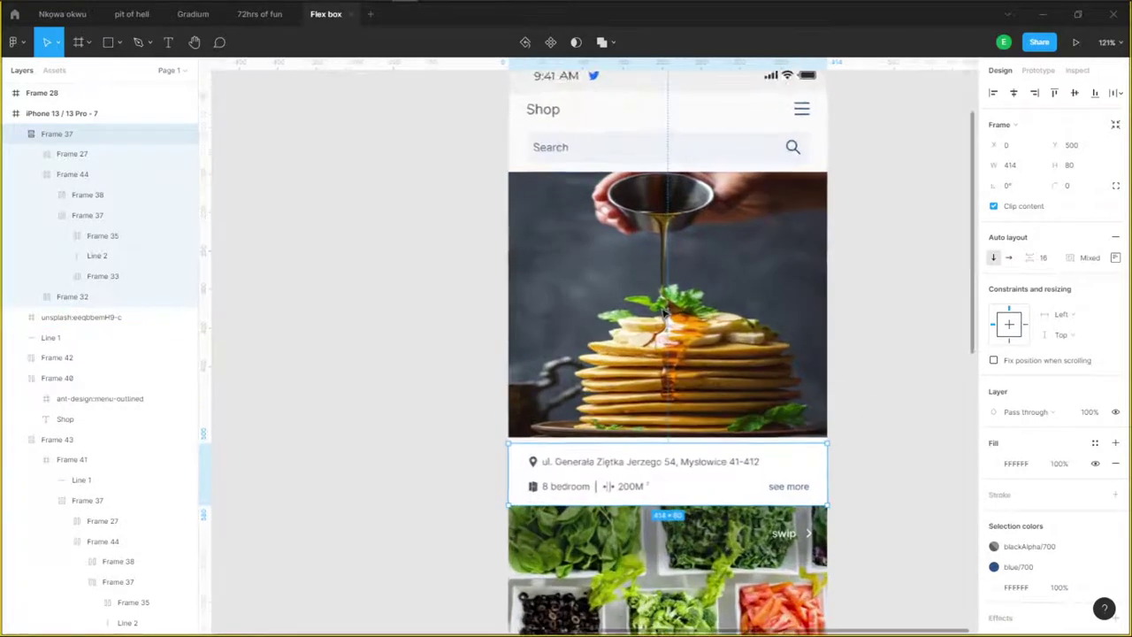
{"action": "scroll", "coordinate": [667, 314], "scroll_direction": "up", "scroll_amount": 1}
{"action": "left_click", "coordinate": [692, 305]}
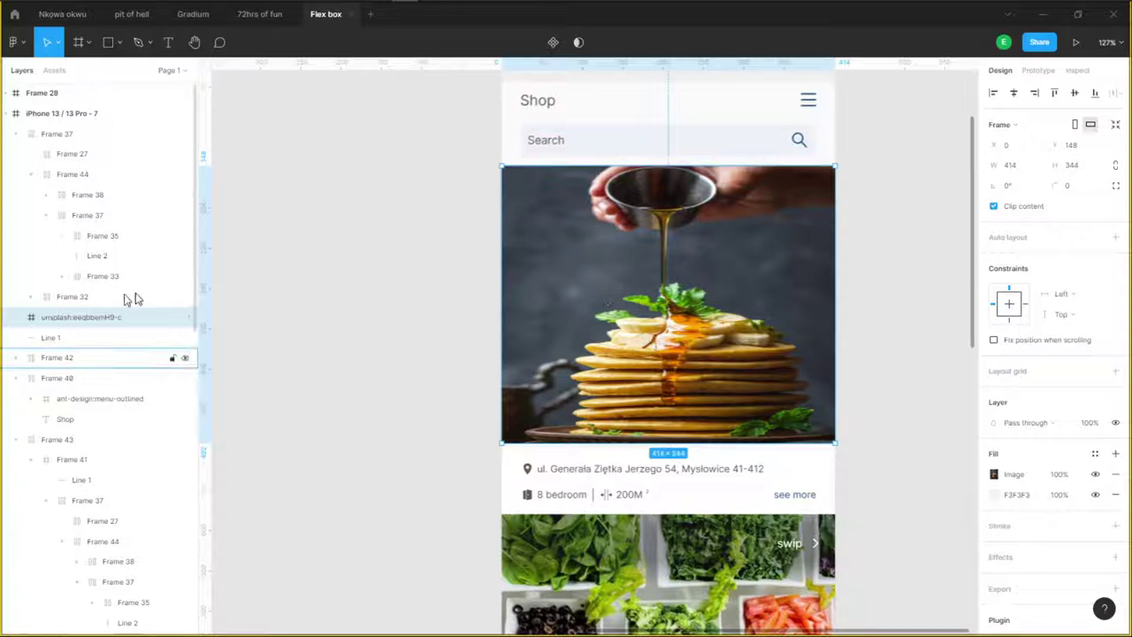
{"action": "left_click_drag", "start_coordinate": [808, 354], "coordinate": [758, 361]}
{"action": "key", "text": "ctrl+d"}
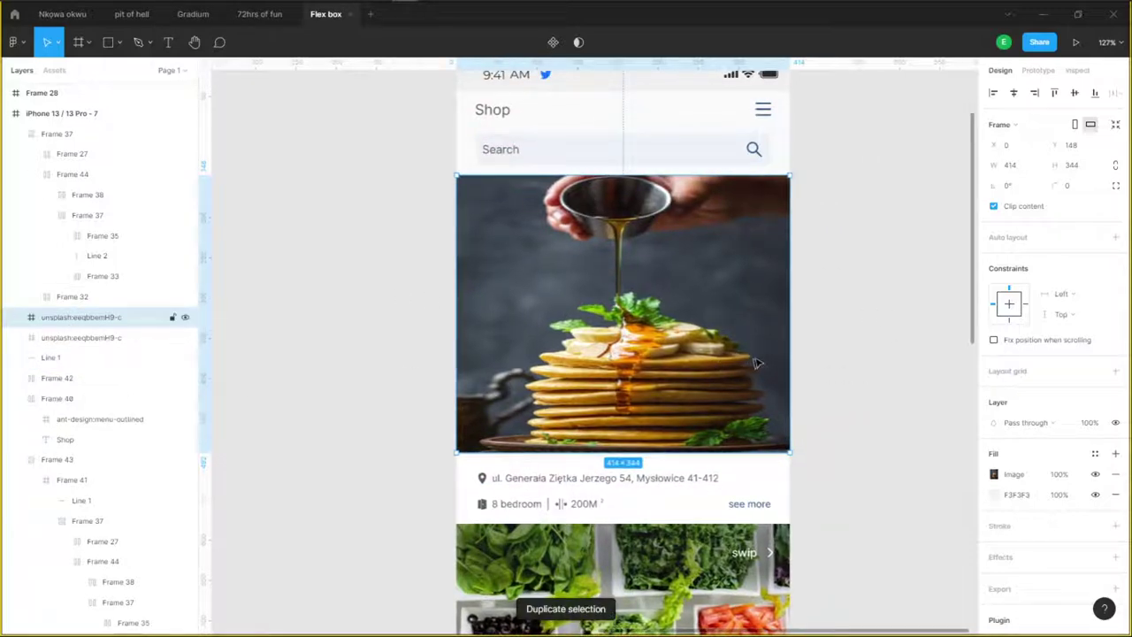
{"action": "left_click_drag", "start_coordinate": [633, 339], "coordinate": [719, 341]}
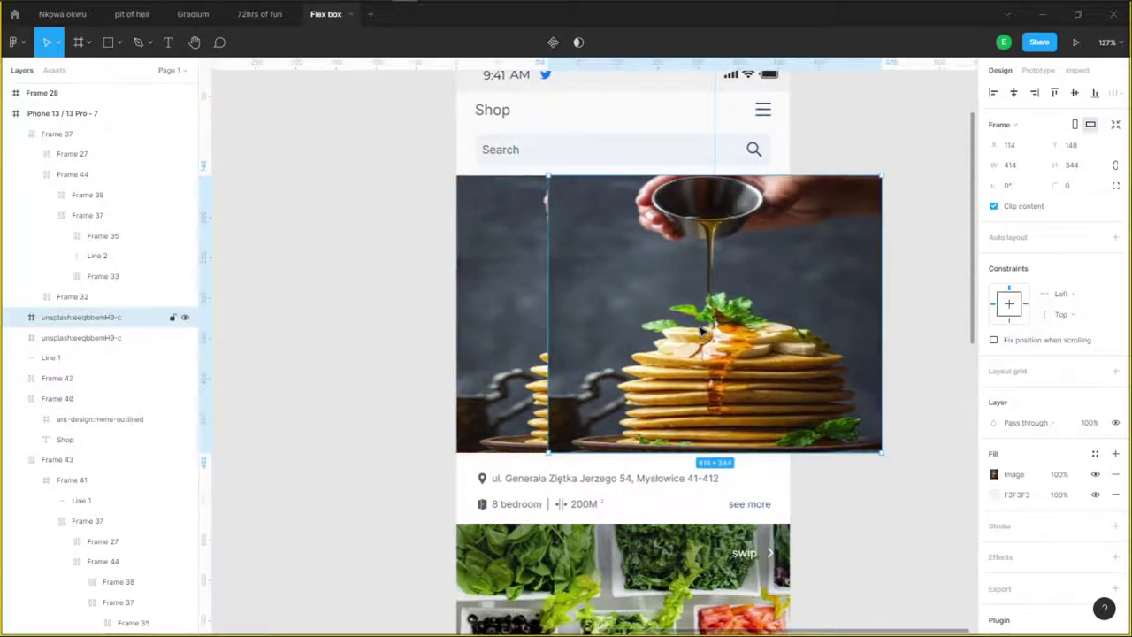
Run the Unsplash plugin on the photo copy and search for 'food'.
{"action": "right_click", "coordinate": [689, 274]}
{"action": "mouse_move", "coordinate": [715, 536]}
{"action": "scroll", "coordinate": [925, 484], "scroll_direction": "down", "scroll_amount": 5}
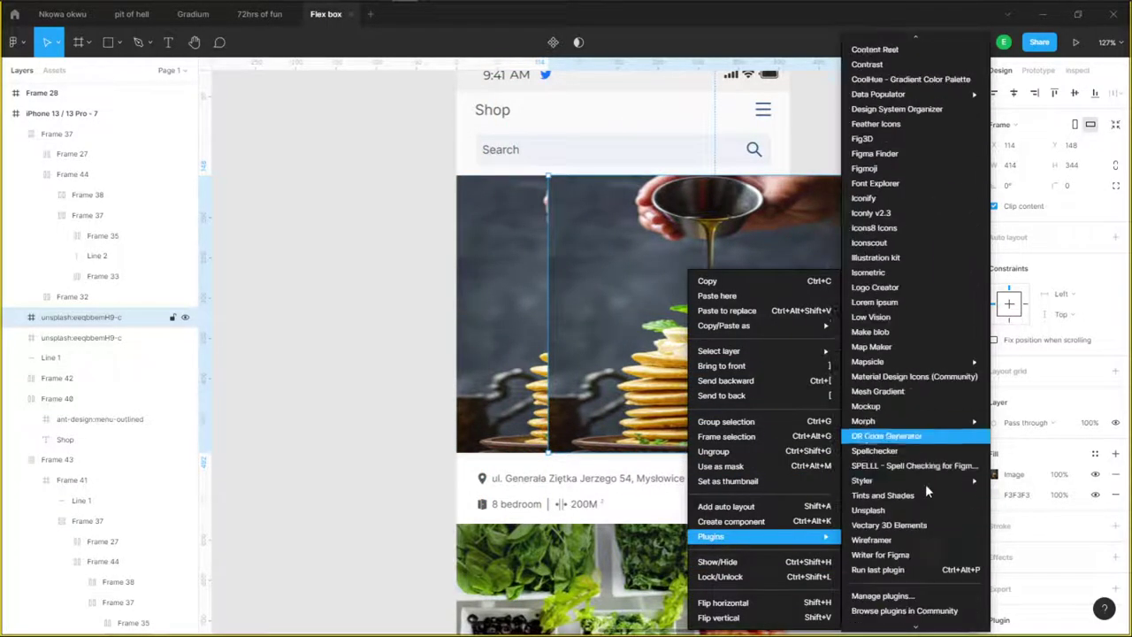
{"action": "left_click", "coordinate": [892, 489]}
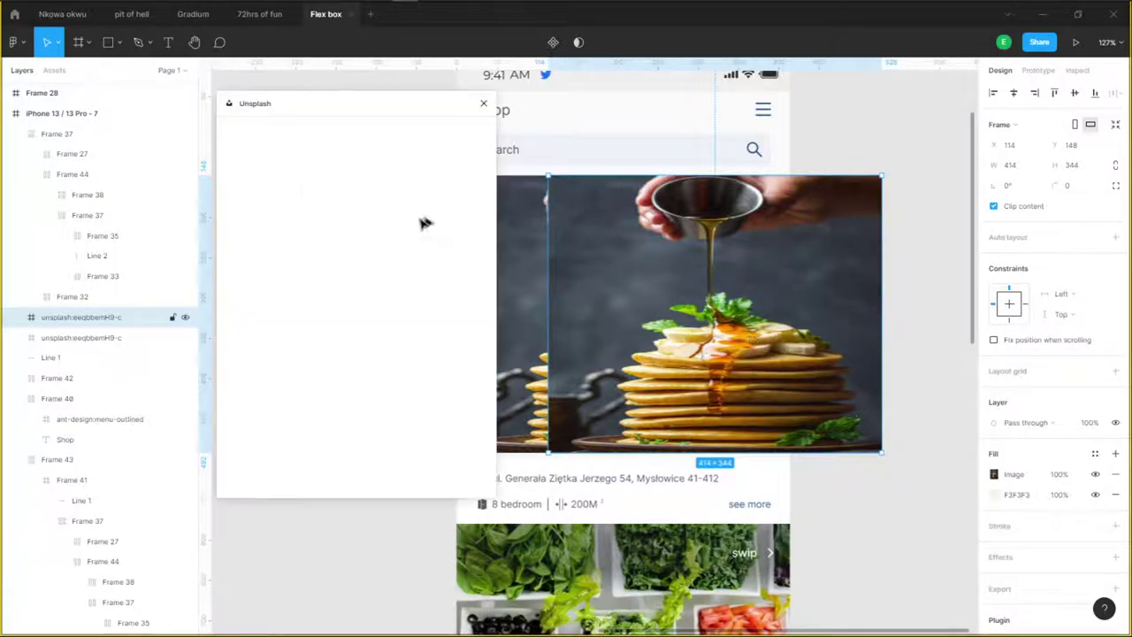
{"action": "left_click", "coordinate": [345, 225]}
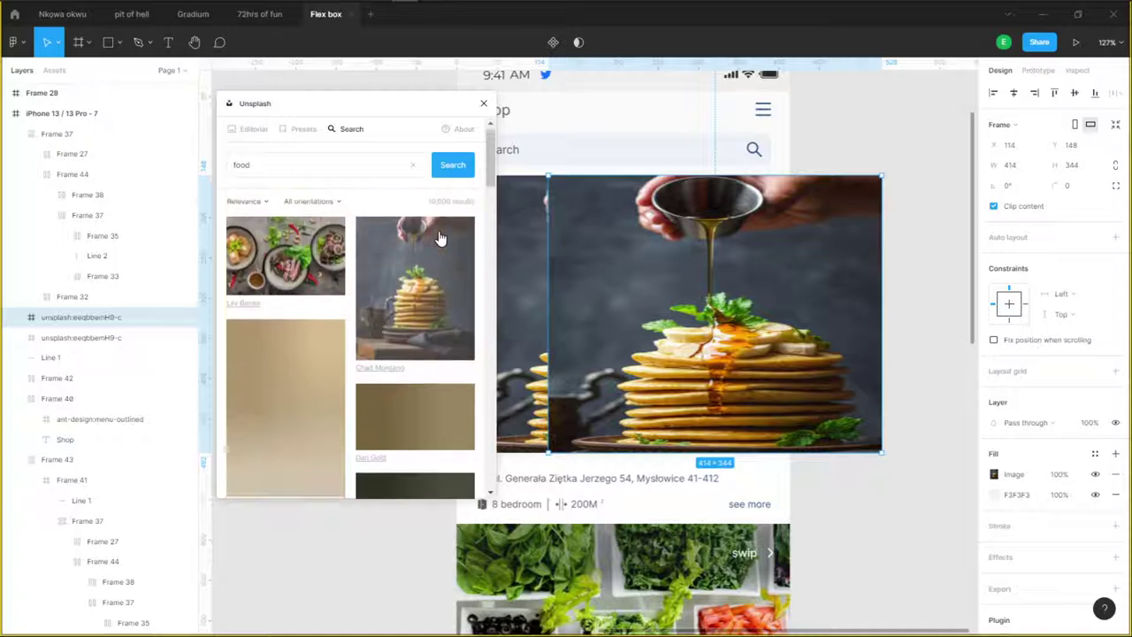
Try the egg toast photo and then the French toast photo in the copied frame.
{"action": "scroll", "coordinate": [447, 298], "scroll_direction": "down", "scroll_amount": 10}
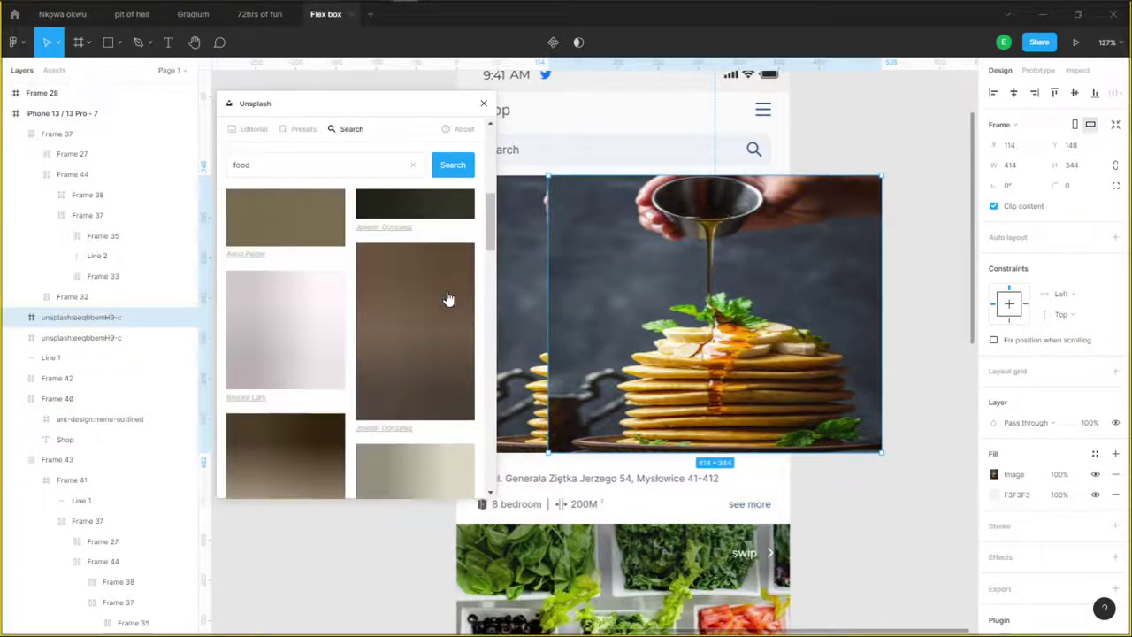
{"action": "scroll", "coordinate": [447, 298], "scroll_direction": "up", "scroll_amount": 8}
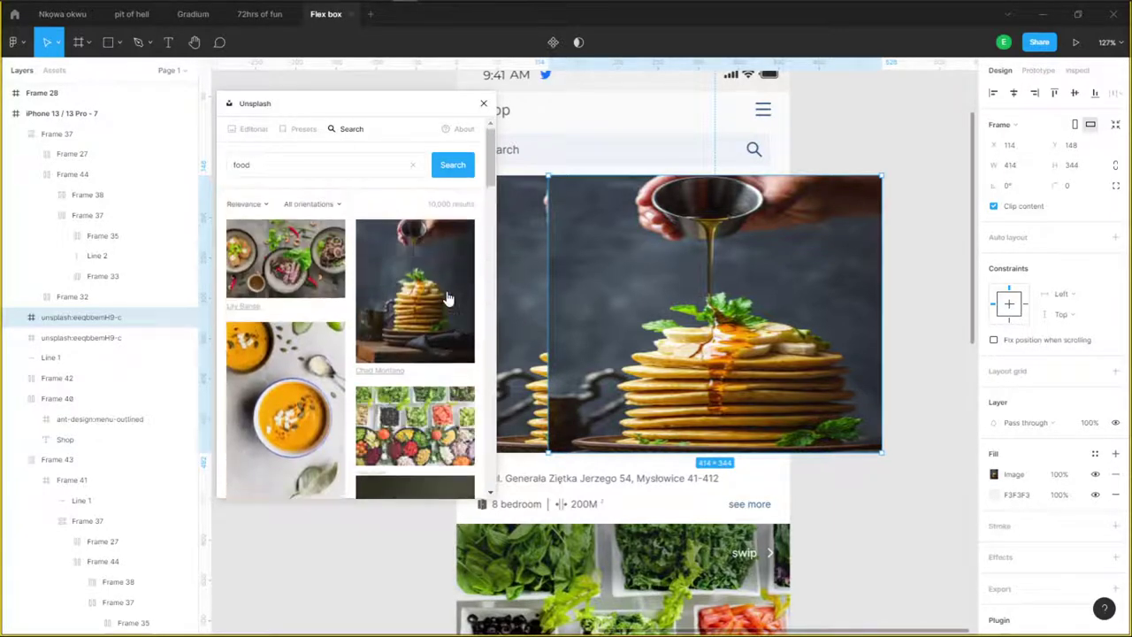
{"action": "scroll", "coordinate": [447, 300], "scroll_direction": "down", "scroll_amount": 2}
{"action": "scroll", "coordinate": [448, 301], "scroll_direction": "down", "scroll_amount": 3}
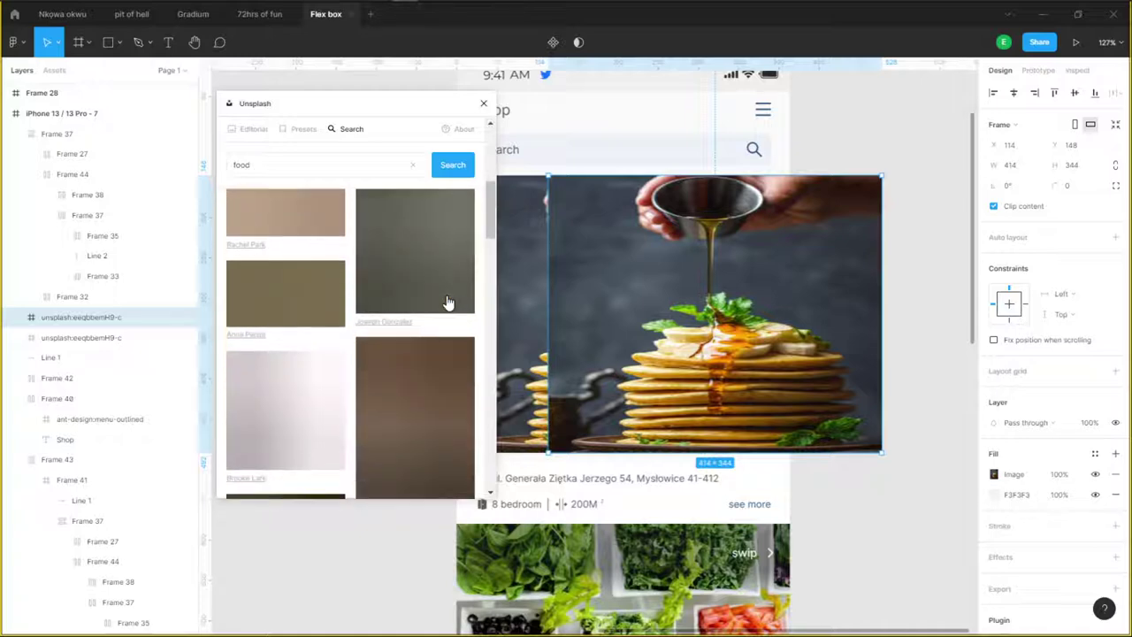
{"action": "scroll", "coordinate": [447, 301], "scroll_direction": "up", "scroll_amount": 1}
{"action": "scroll", "coordinate": [410, 321], "scroll_direction": "down", "scroll_amount": 1}
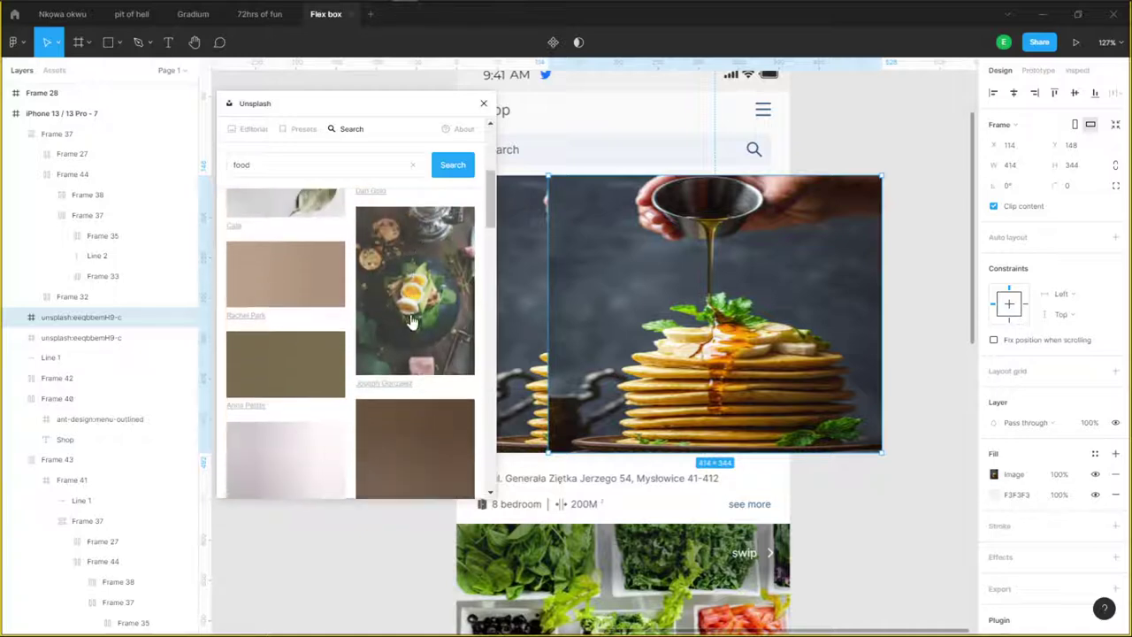
{"action": "left_click", "coordinate": [410, 292]}
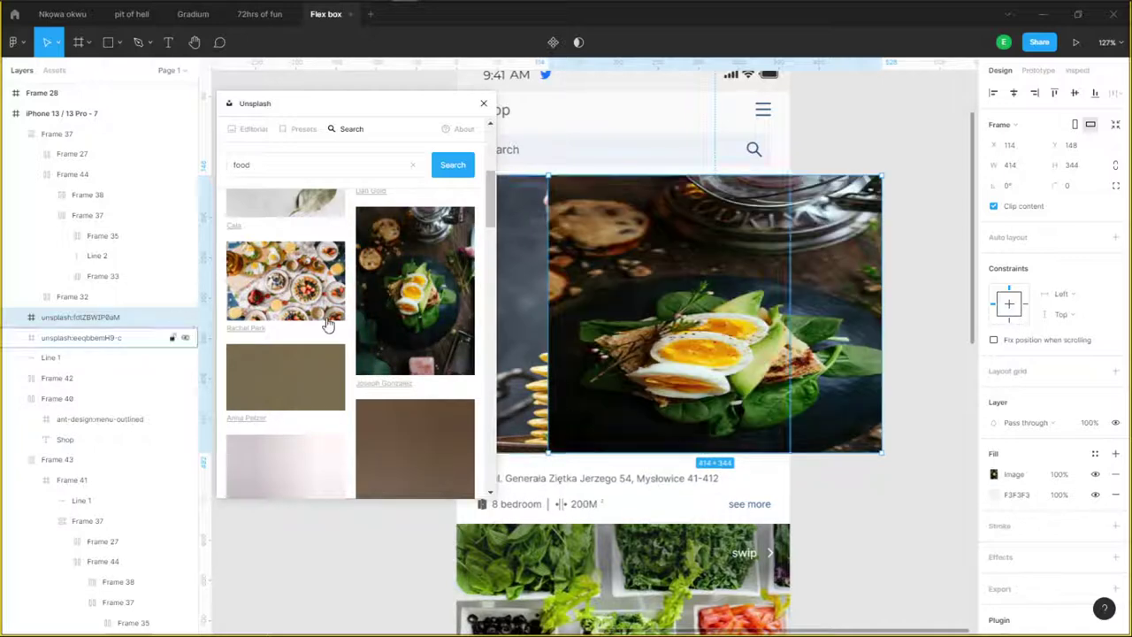
{"action": "scroll", "coordinate": [327, 320], "scroll_direction": "down", "scroll_amount": 1}
{"action": "scroll", "coordinate": [328, 321], "scroll_direction": "down", "scroll_amount": 3}
{"action": "scroll", "coordinate": [329, 321], "scroll_direction": "up", "scroll_amount": 2}
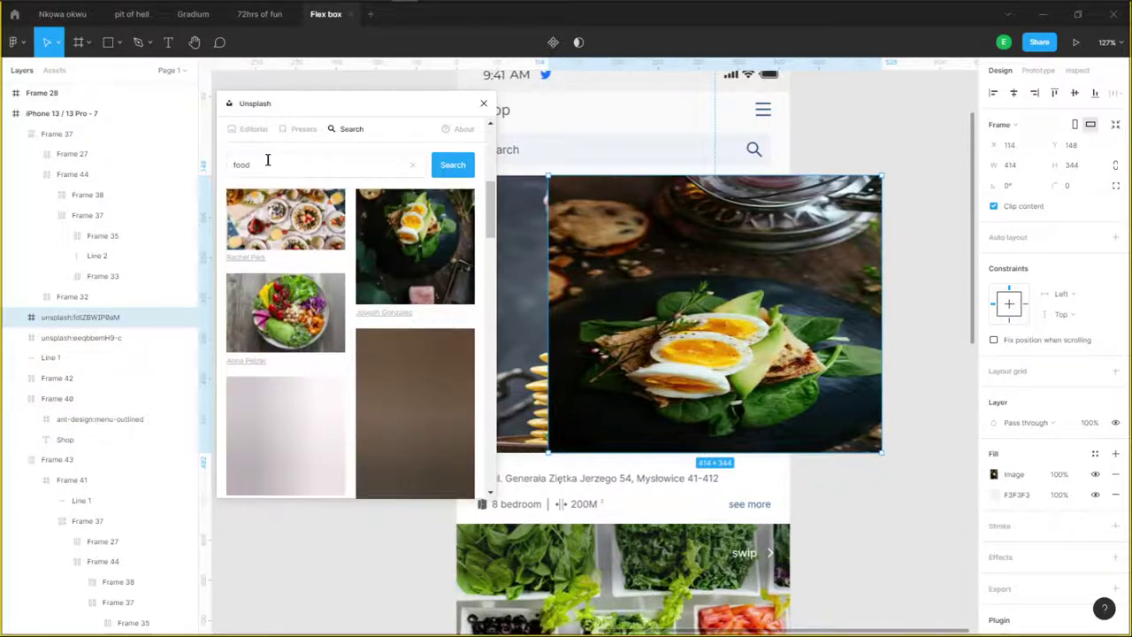
{"action": "scroll", "coordinate": [341, 278], "scroll_direction": "down", "scroll_amount": 5}
{"action": "scroll", "coordinate": [346, 278], "scroll_direction": "up", "scroll_amount": 3}
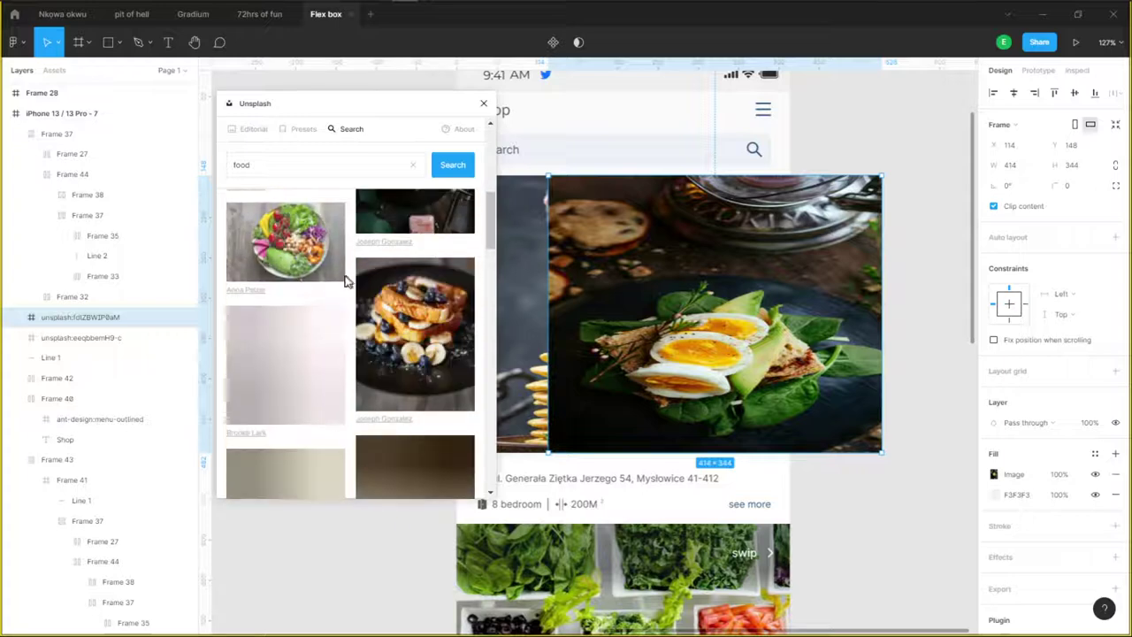
{"action": "left_click", "coordinate": [435, 336]}
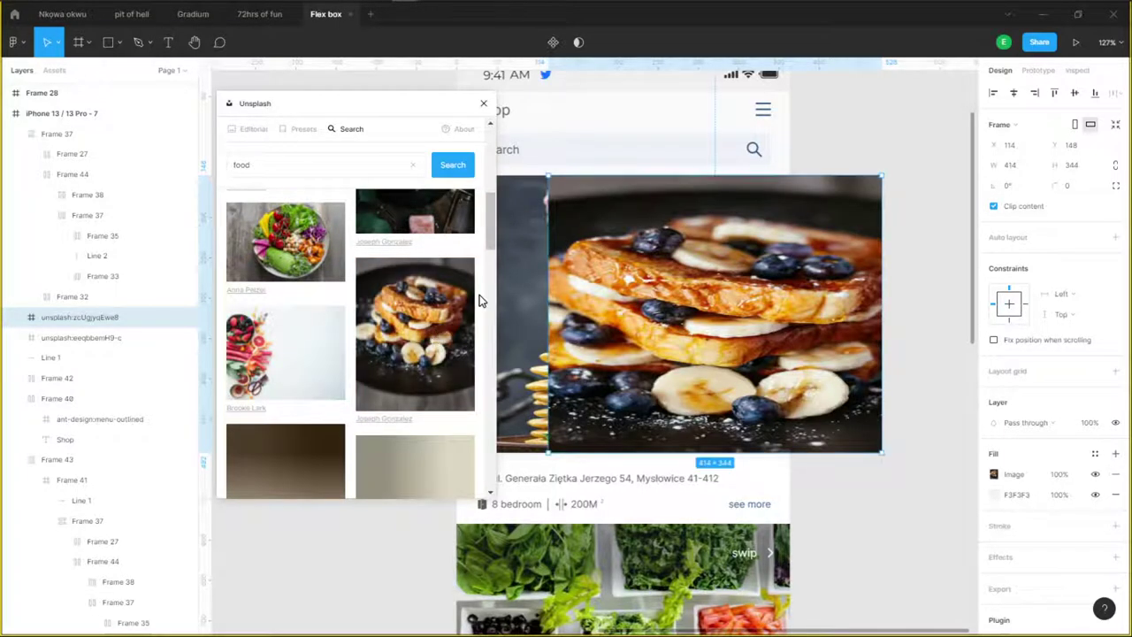
Fill the frame with the grilled dish with salad photo instead.
{"action": "scroll", "coordinate": [387, 329], "scroll_direction": "down", "scroll_amount": 1}
{"action": "scroll", "coordinate": [386, 330], "scroll_direction": "down", "scroll_amount": 6}
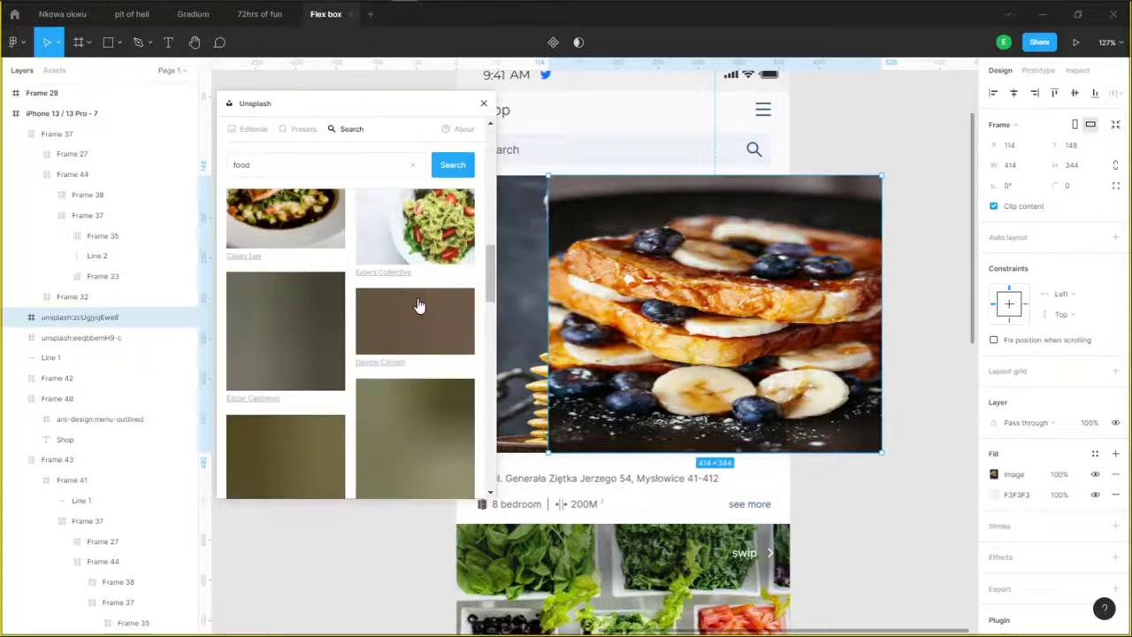
{"action": "scroll", "coordinate": [419, 274], "scroll_direction": "down", "scroll_amount": 2}
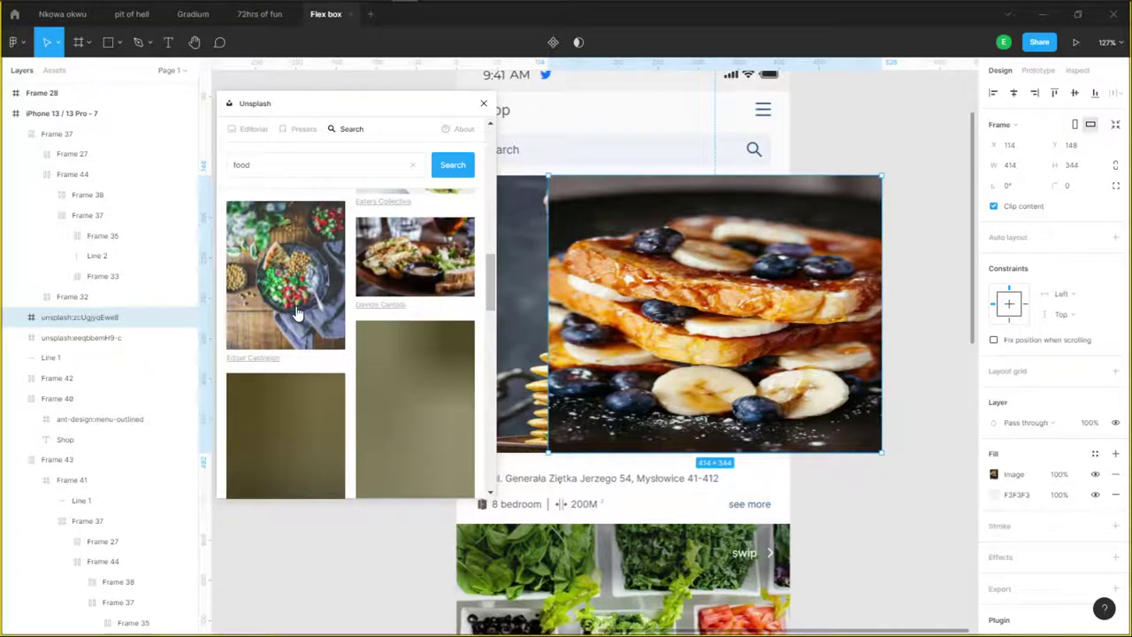
{"action": "left_click", "coordinate": [454, 267]}
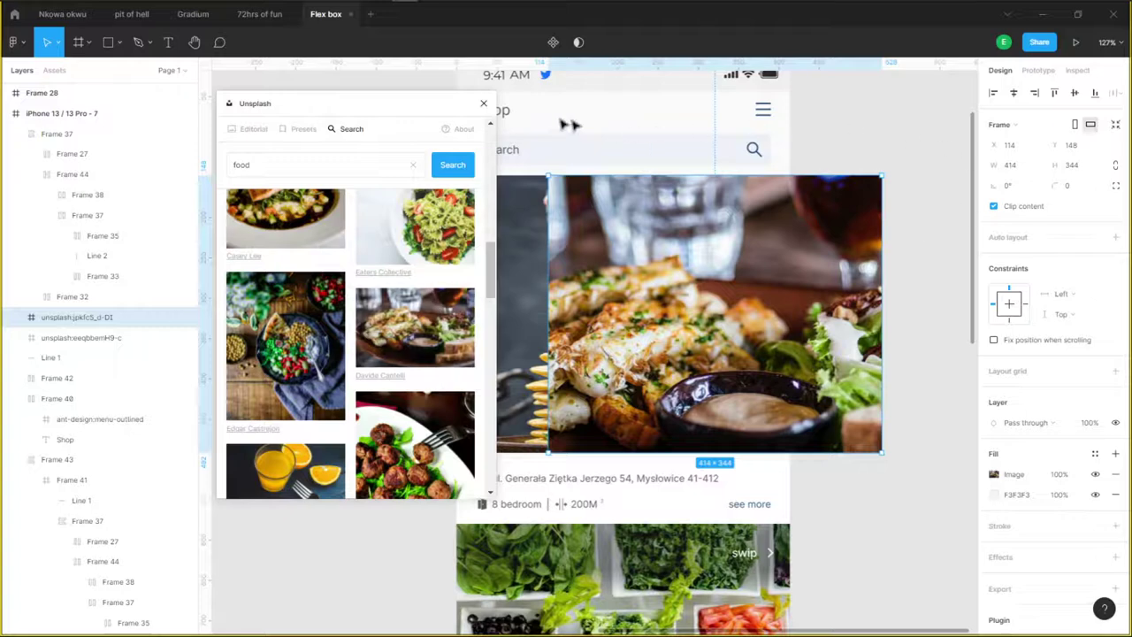
{"action": "scroll", "coordinate": [329, 352], "scroll_direction": "down", "scroll_amount": 3}
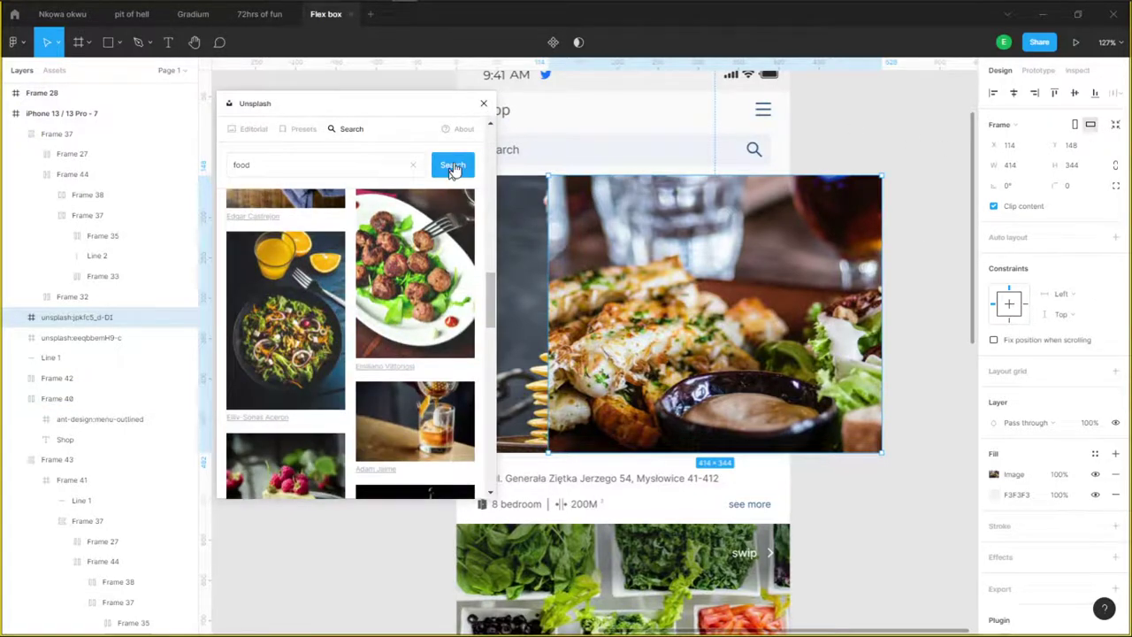
Close the Unsplash panel and nudge the photo frame slightly to the right.
{"action": "left_click", "coordinate": [484, 104]}
{"action": "left_click_drag", "start_coordinate": [702, 328], "coordinate": [733, 328]}
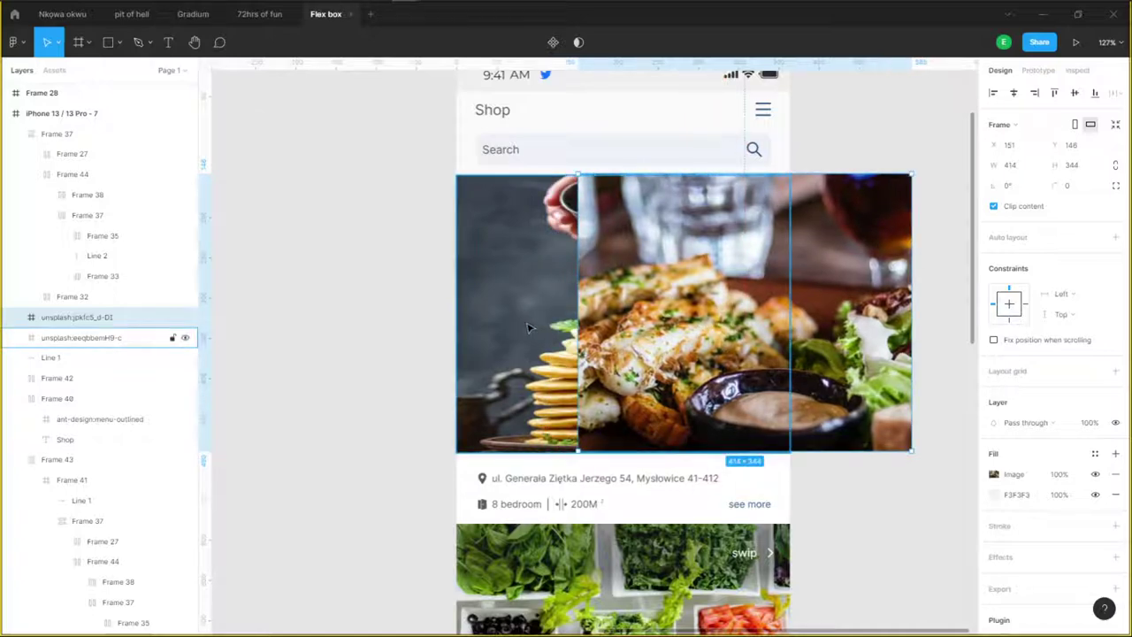
{"action": "scroll", "coordinate": [895, 433], "scroll_direction": "down", "scroll_amount": 3}
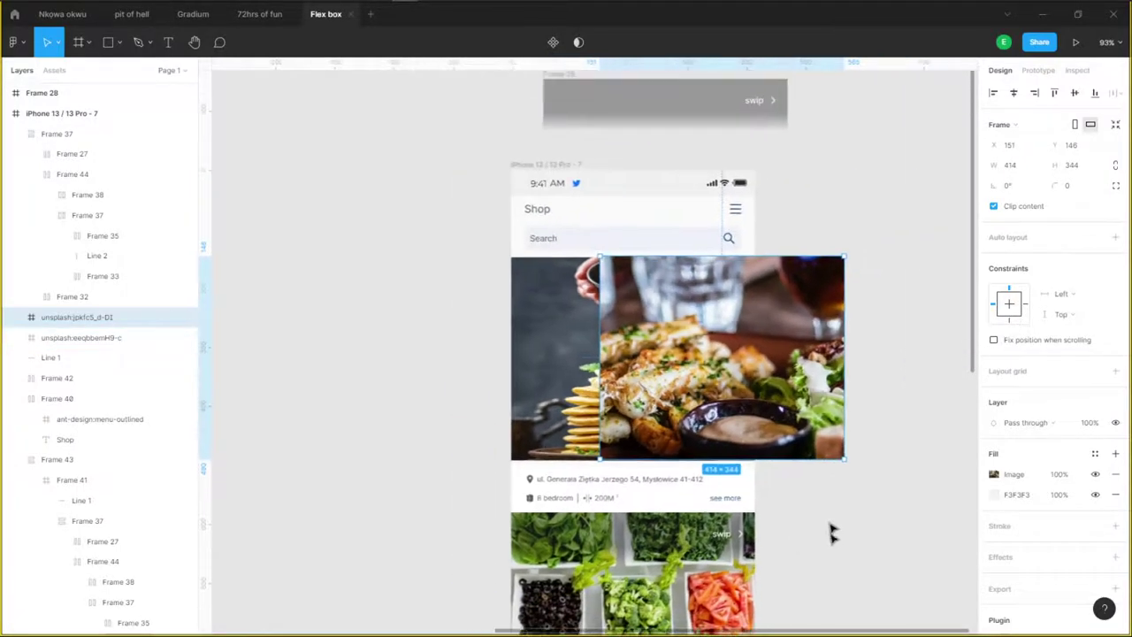
Select both unsplash photo layers and wrap them in a new frame, Frame 45.
{"action": "left_click", "coordinate": [925, 451]}
{"action": "left_click", "coordinate": [529, 386]}
{"action": "left_click", "coordinate": [676, 377], "text": "shift"}
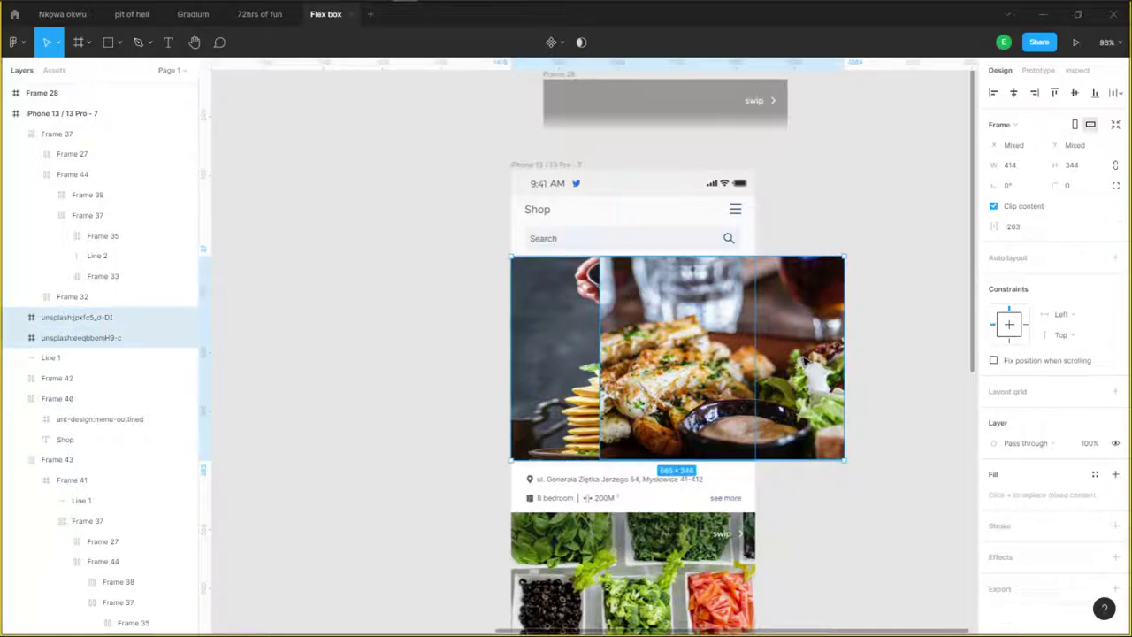
{"action": "key", "text": "ctrl+alt+g"}
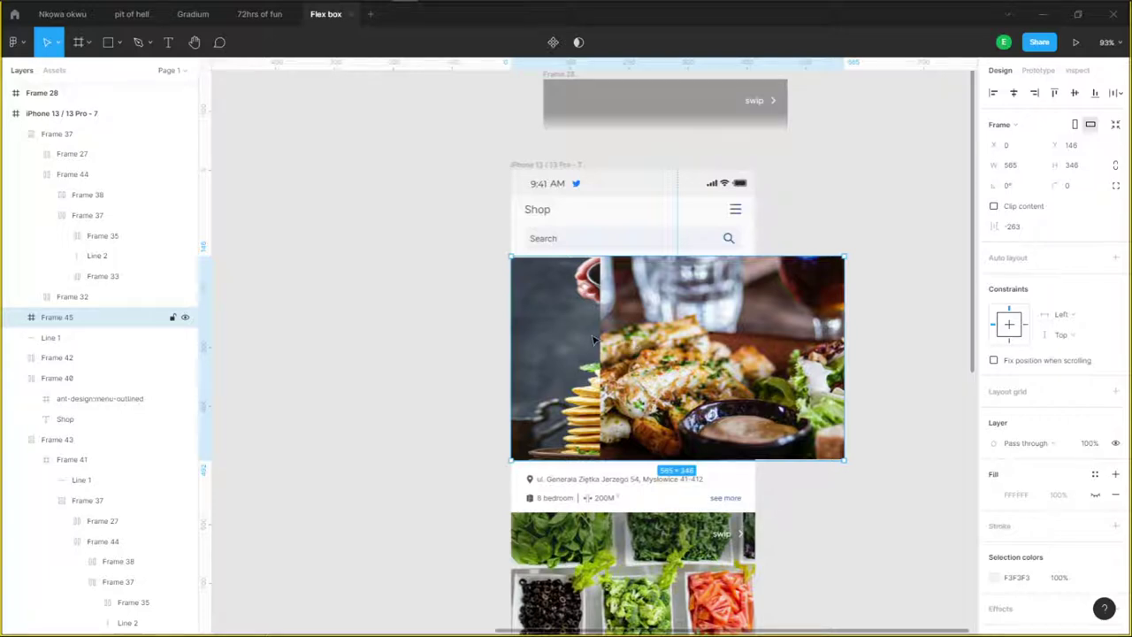
{"action": "right_click", "coordinate": [581, 337]}
{"action": "mouse_move", "coordinate": [579, 335]}
{"action": "left_click", "coordinate": [490, 313]}
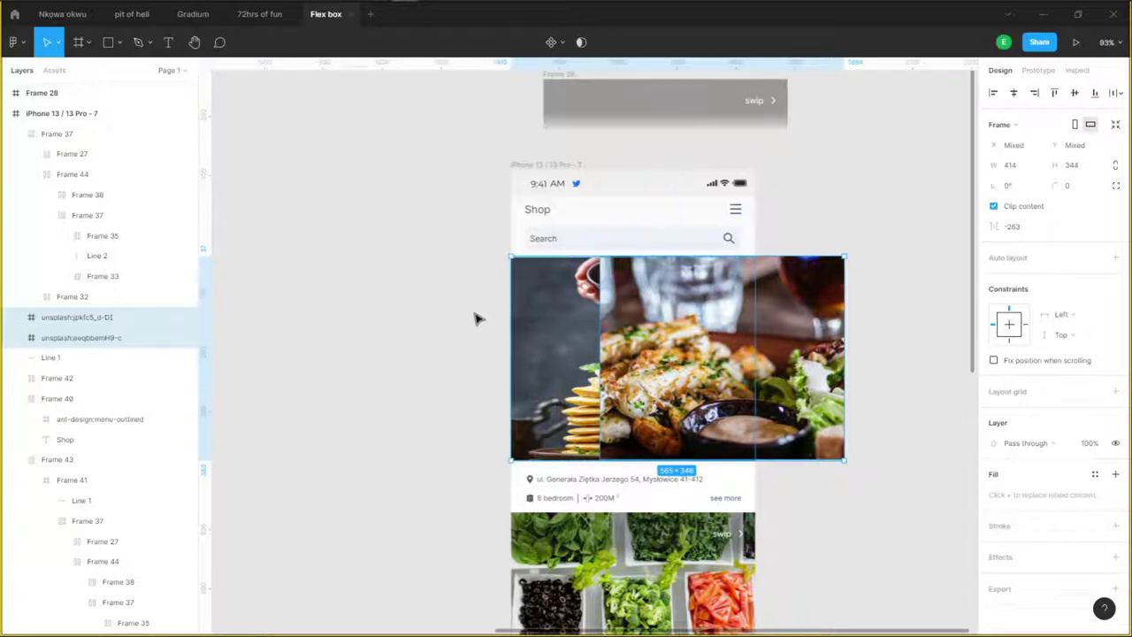
{"action": "right_click", "coordinate": [69, 327]}
{"action": "left_click", "coordinate": [113, 440]}
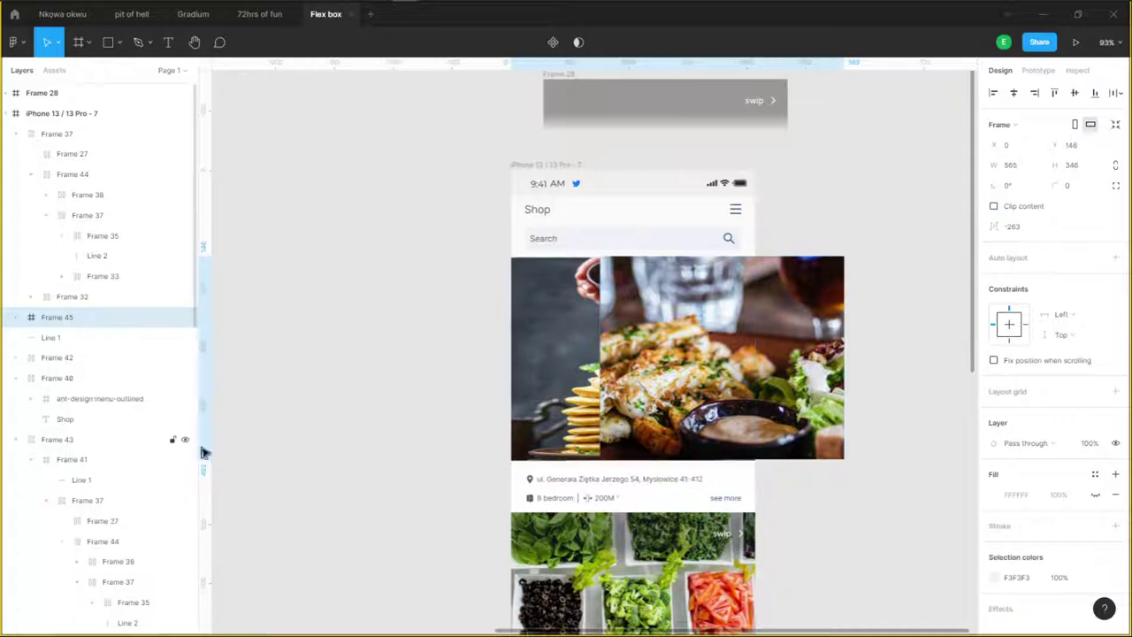
{"action": "scroll", "coordinate": [625, 267], "scroll_direction": "down", "scroll_amount": 2}
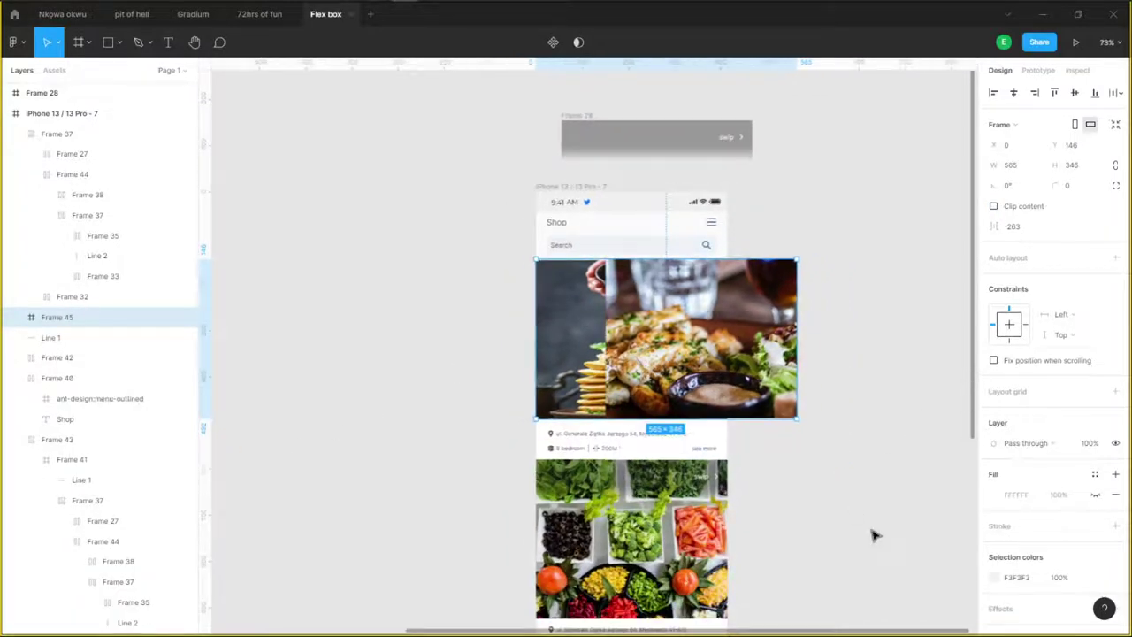
{"action": "left_click", "coordinate": [548, 186]}
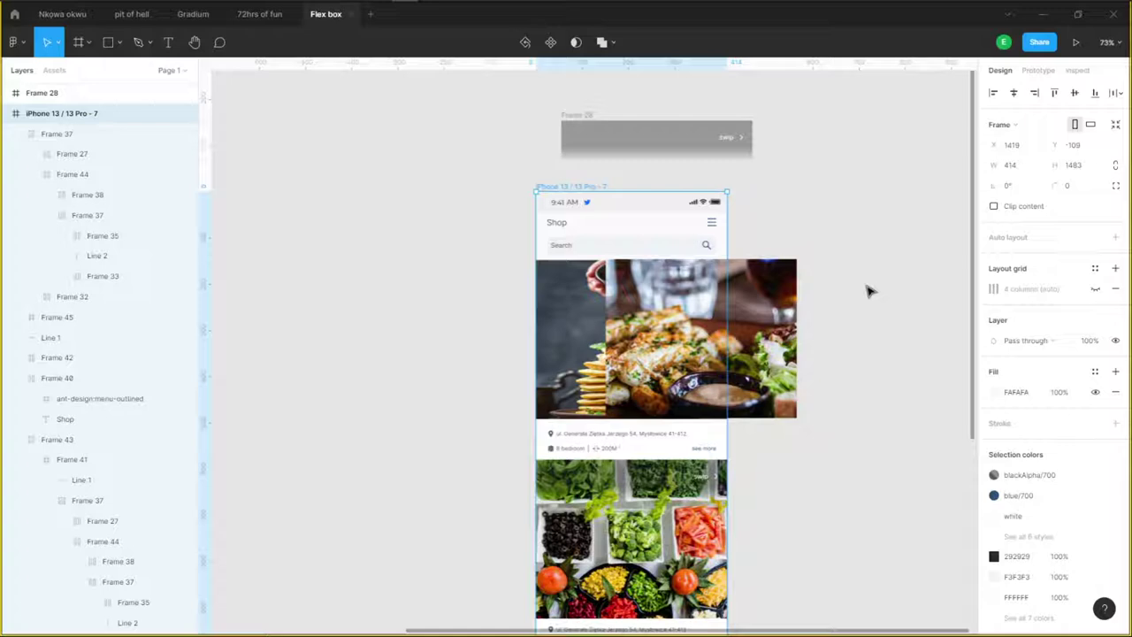
{"action": "left_click", "coordinate": [994, 207]}
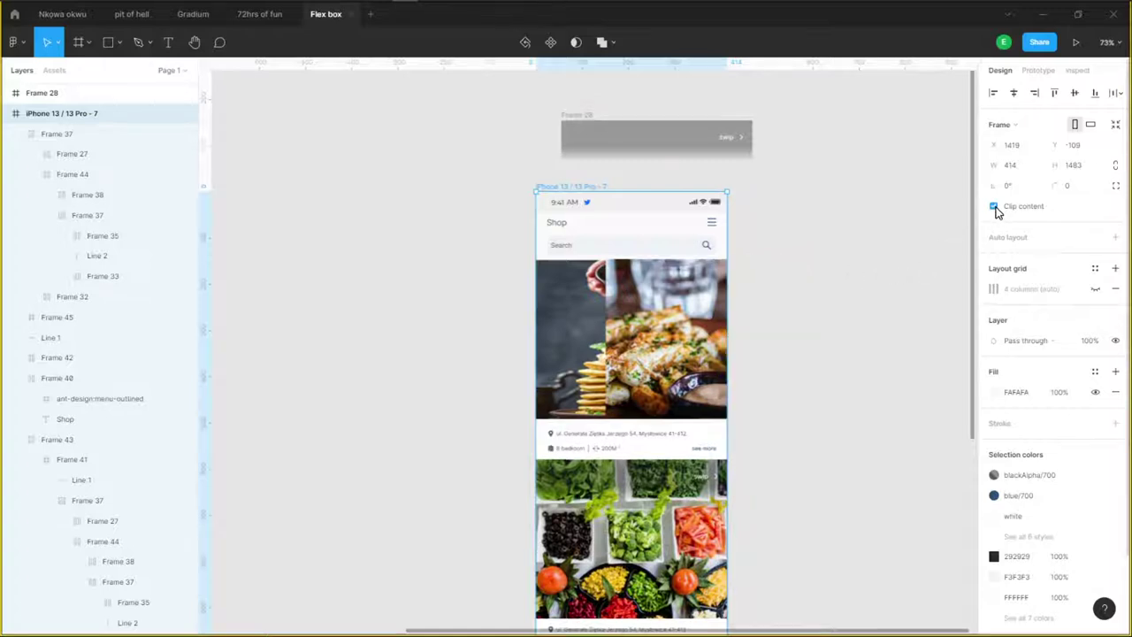
{"action": "left_click", "coordinate": [994, 207]}
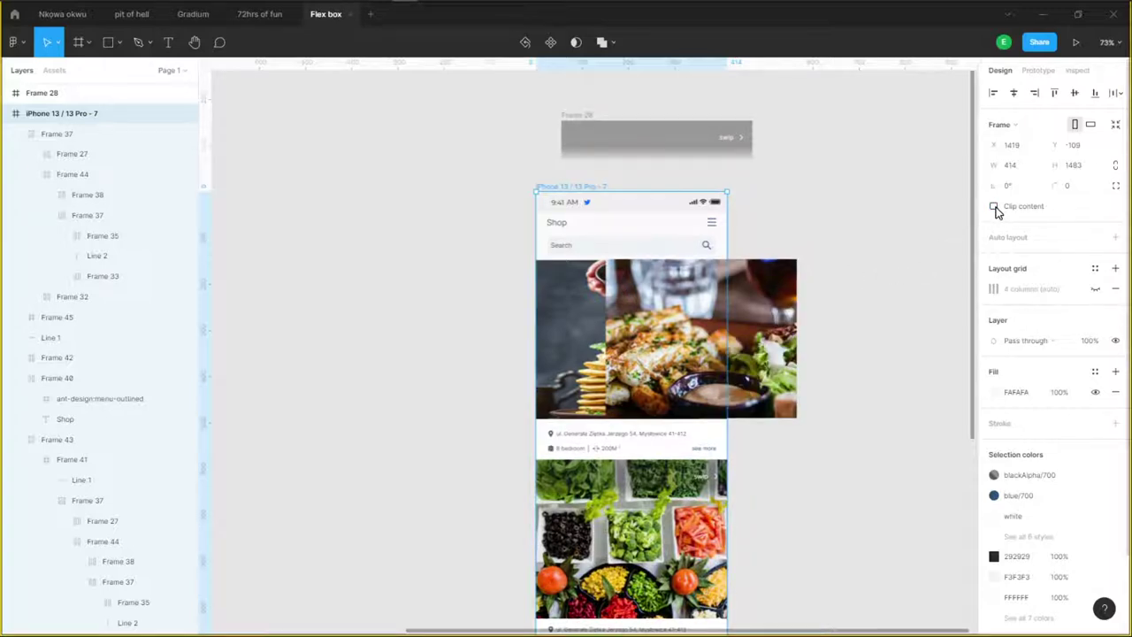
{"action": "left_click", "coordinate": [993, 207]}
{"action": "scroll", "coordinate": [771, 377], "scroll_direction": "right", "scroll_amount": 3}
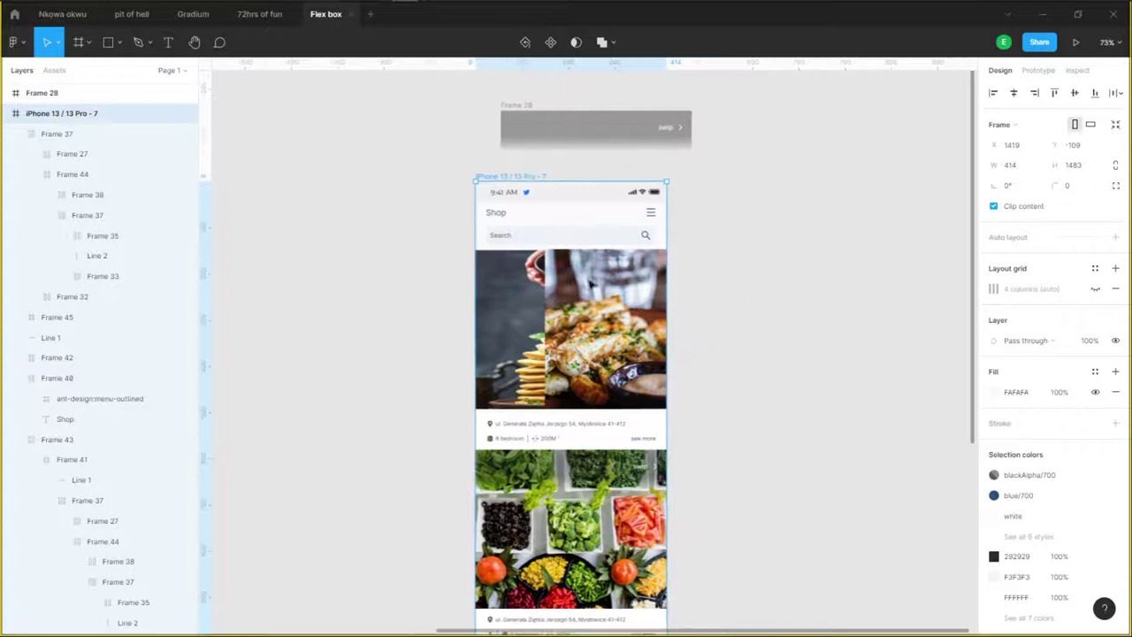
{"action": "left_click", "coordinate": [994, 207]}
{"action": "scroll", "coordinate": [751, 393], "scroll_direction": "right", "scroll_amount": 3}
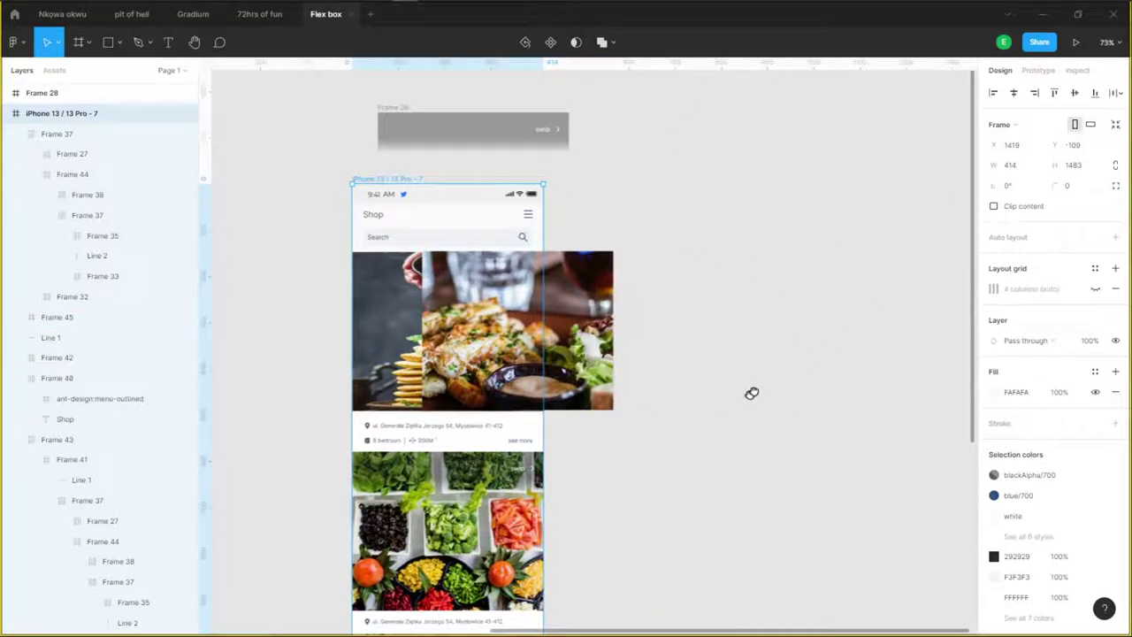
{"action": "scroll", "coordinate": [700, 485], "scroll_direction": "left", "scroll_amount": 1}
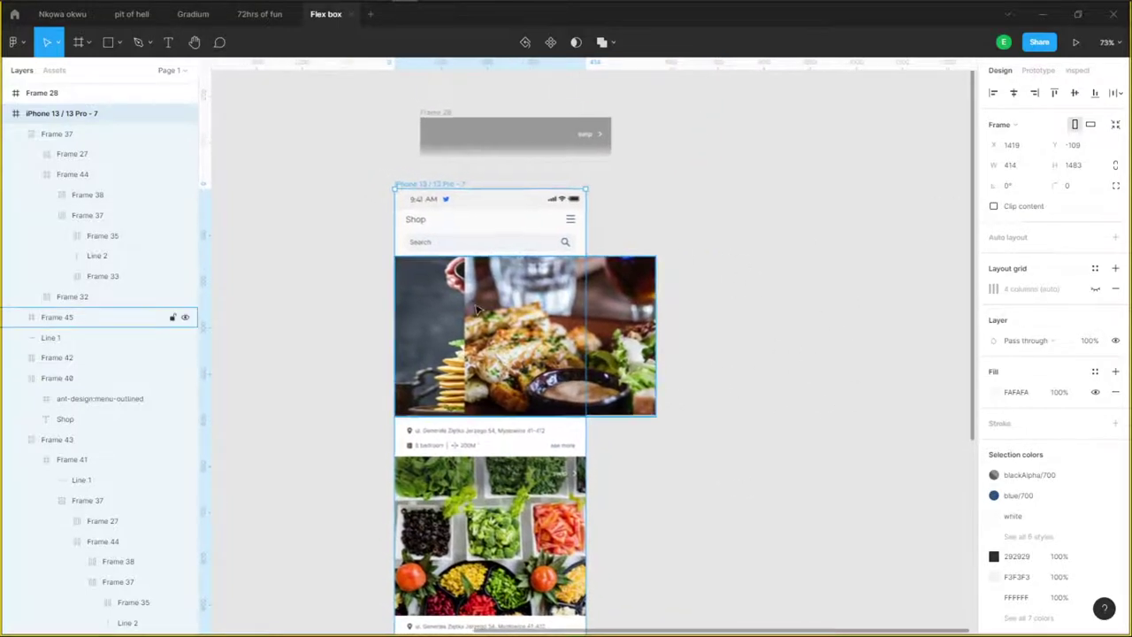
Widen Frame 45, place the grilled dish photo beside the pancakes, and trim the frame.
{"action": "left_click", "coordinate": [171, 318]}
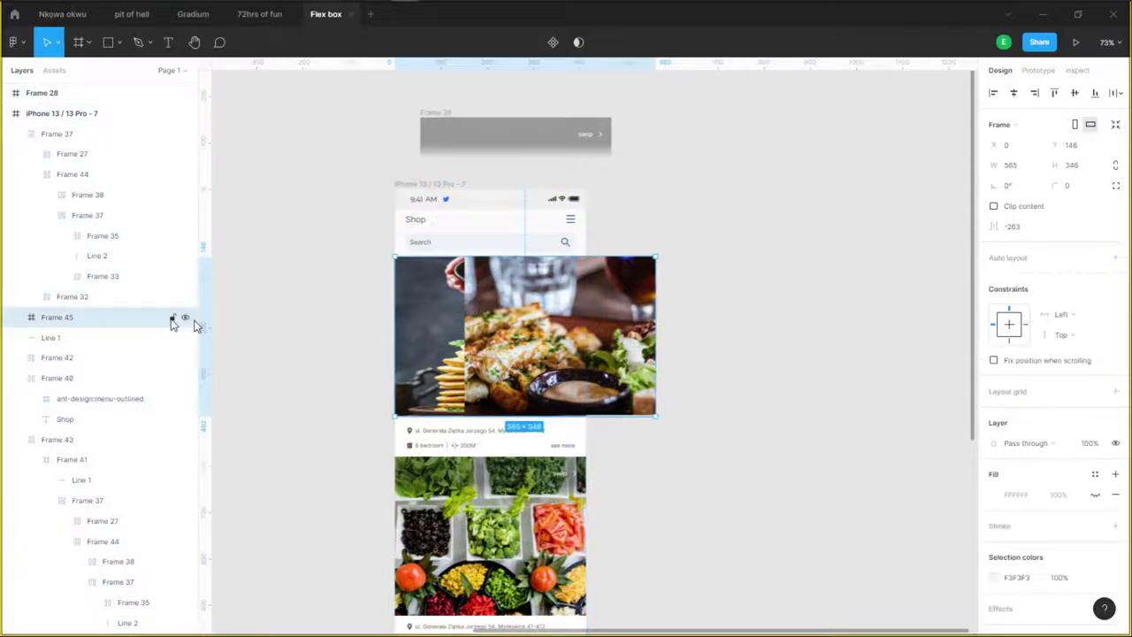
{"action": "left_click_drag", "start_coordinate": [661, 323], "coordinate": [844, 339]}
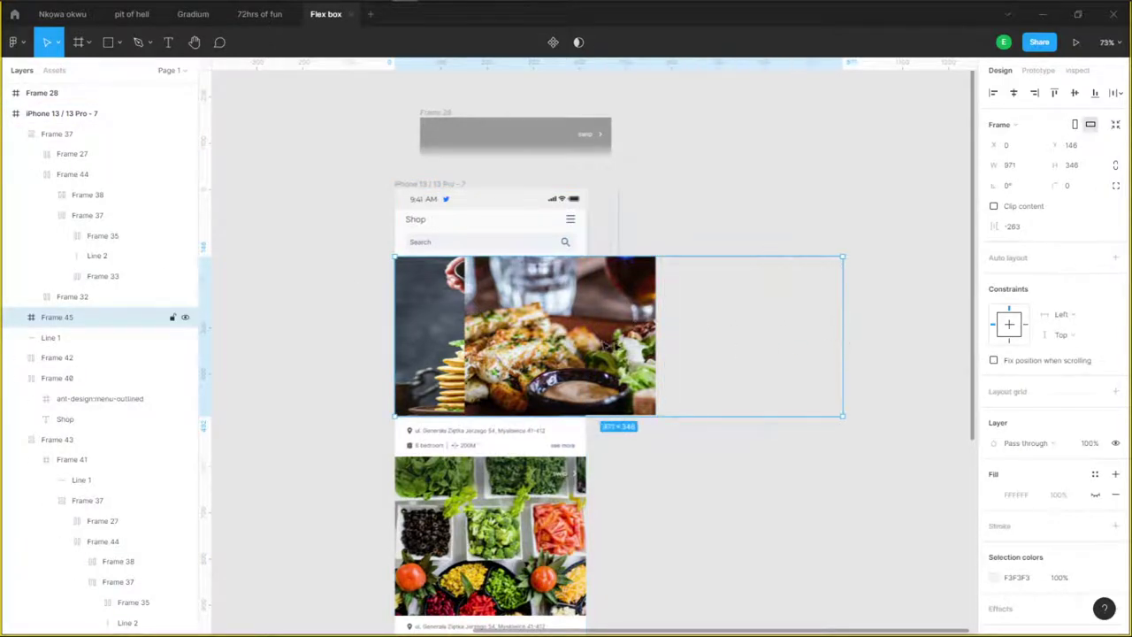
{"action": "left_click", "coordinate": [893, 320]}
{"action": "left_click", "coordinate": [535, 323]}
{"action": "left_click_drag", "start_coordinate": [537, 323], "coordinate": [644, 323]}
{"action": "scroll", "coordinate": [826, 468], "scroll_direction": "down", "scroll_amount": 3}
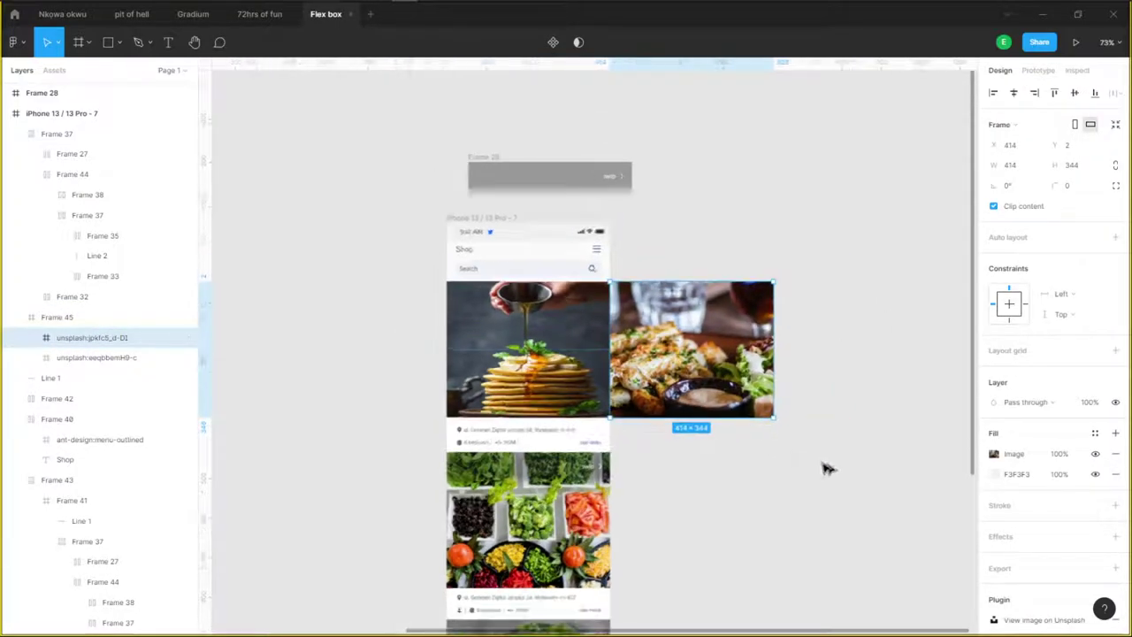
{"action": "left_click", "coordinate": [689, 326]}
{"action": "left_click_drag", "start_coordinate": [722, 344], "coordinate": [679, 404]}
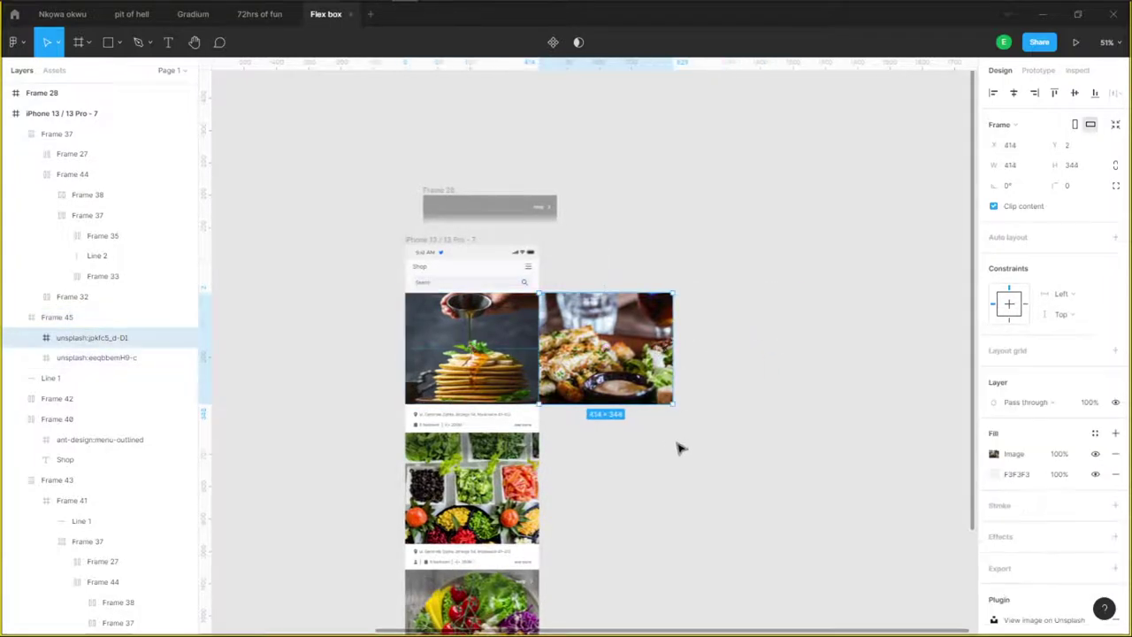
Duplicate the grilled dish photo to X 828 and extend Frame 45 to 1248 wide.
{"action": "key", "text": "ctrl+d"}
{"action": "left_click_drag", "start_coordinate": [605, 361], "coordinate": [736, 363]}
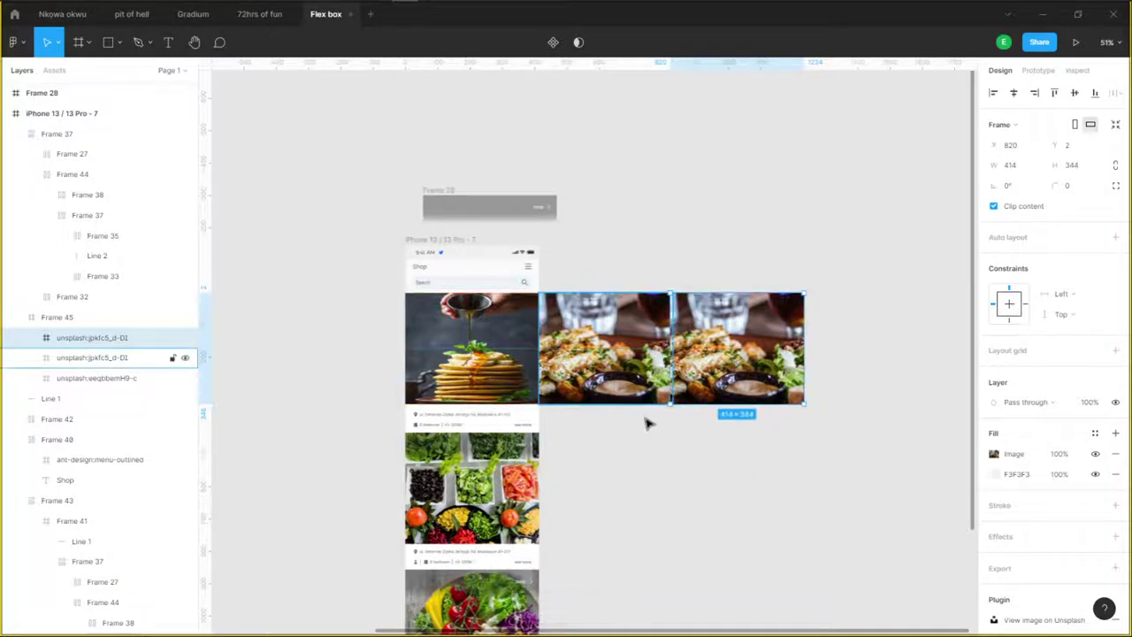
{"action": "scroll", "coordinate": [670, 350], "scroll_direction": "up", "scroll_amount": 2}
{"action": "left_click_drag", "start_coordinate": [670, 350], "coordinate": [675, 352]}
{"action": "left_click", "coordinate": [711, 432]}
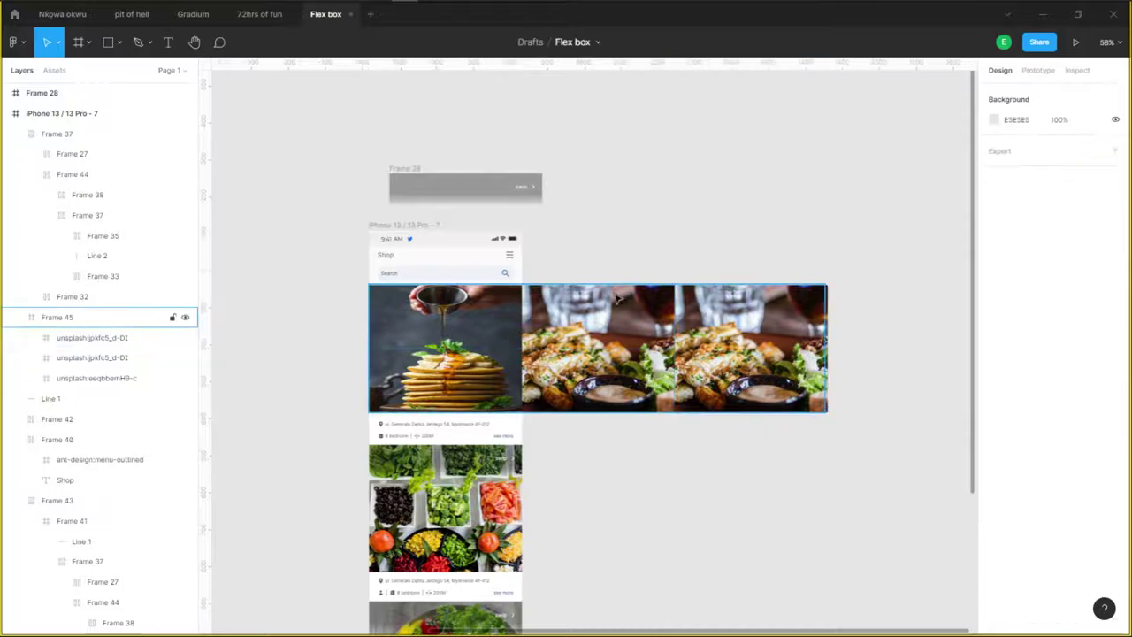
{"action": "left_click", "coordinate": [825, 290]}
{"action": "scroll", "coordinate": [825, 290], "scroll_direction": "up", "scroll_amount": 3}
{"action": "left_click_drag", "start_coordinate": [825, 292], "coordinate": [831, 293]}
{"action": "scroll", "coordinate": [832, 293], "scroll_direction": "down", "scroll_amount": 5}
Search Unsplash for 'cake' and insert the chocolate-drip cake photo into the rightmost frame.
{"action": "left_click", "coordinate": [756, 336]}
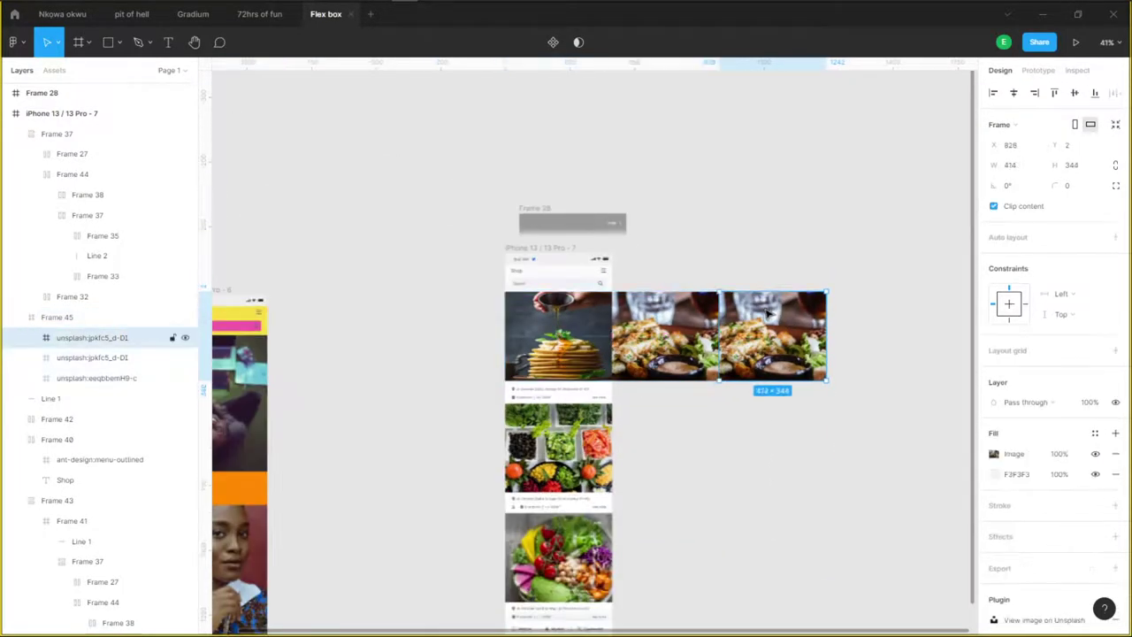
{"action": "right_click", "coordinate": [756, 336]}
{"action": "mouse_move", "coordinate": [772, 538]}
{"action": "key", "text": "Escape"}
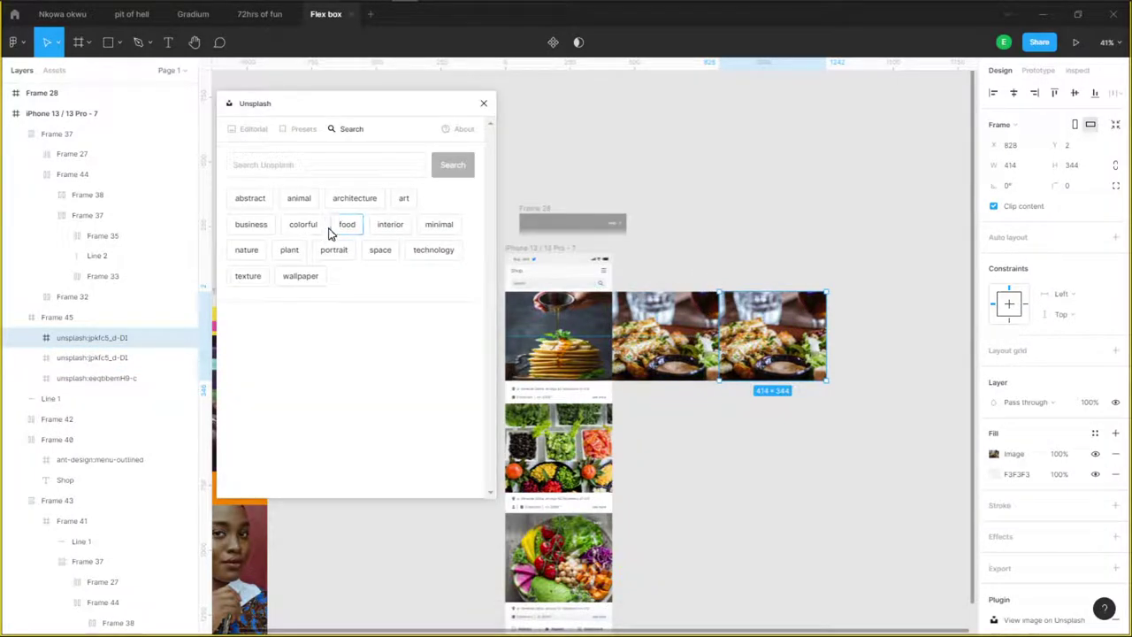
{"action": "left_click", "coordinate": [345, 226]}
{"action": "left_click", "coordinate": [273, 166]}
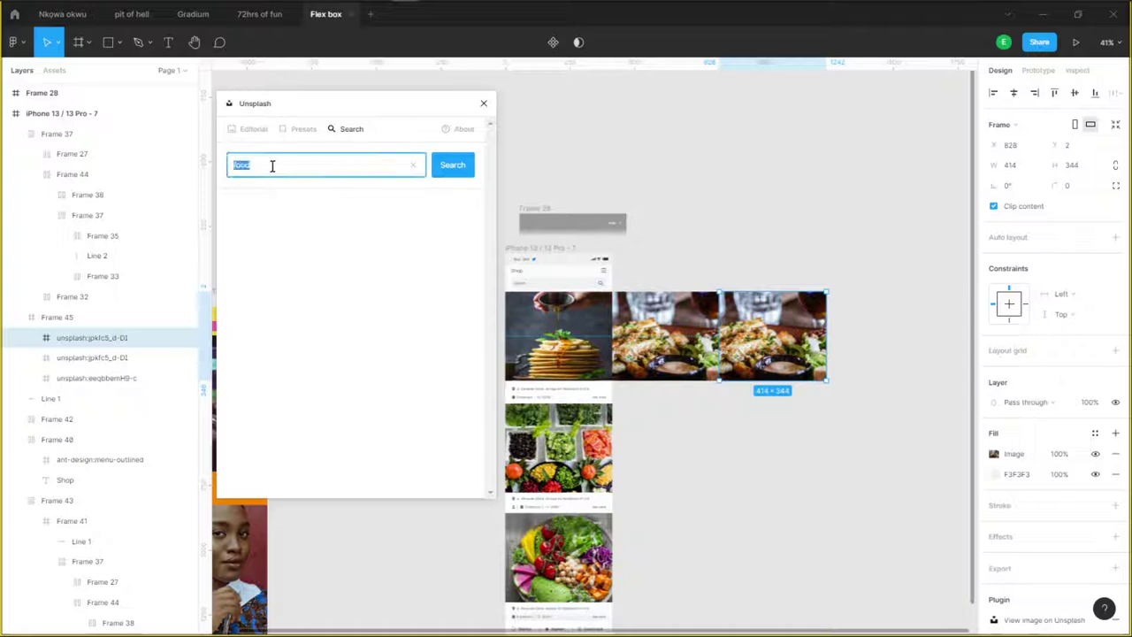
{"action": "type", "text": "cake"}
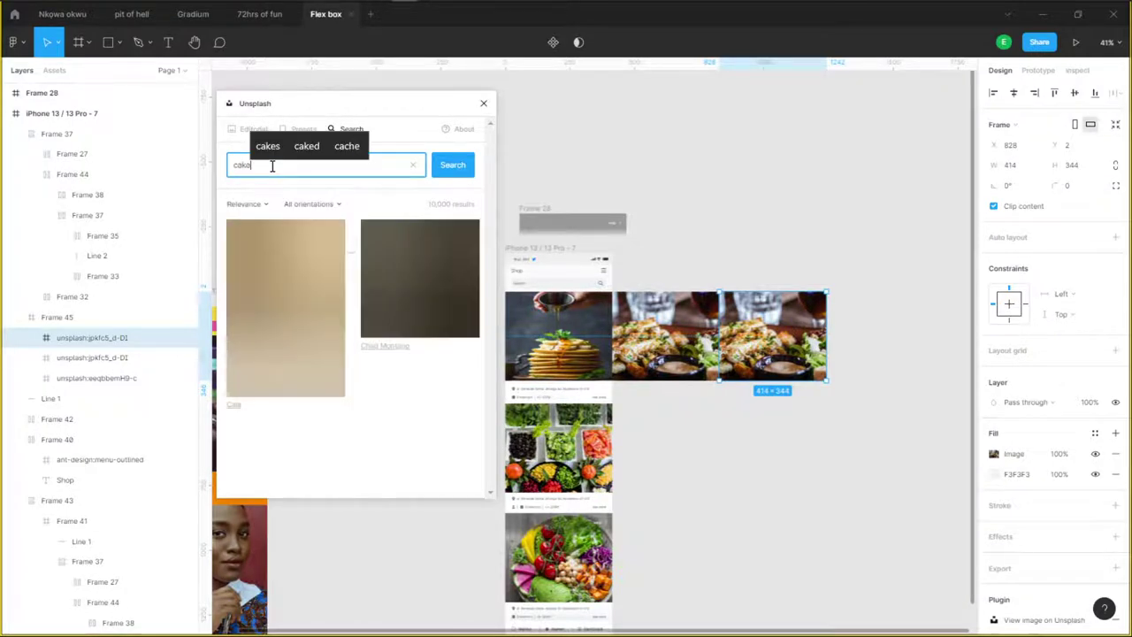
{"action": "key", "text": "Return"}
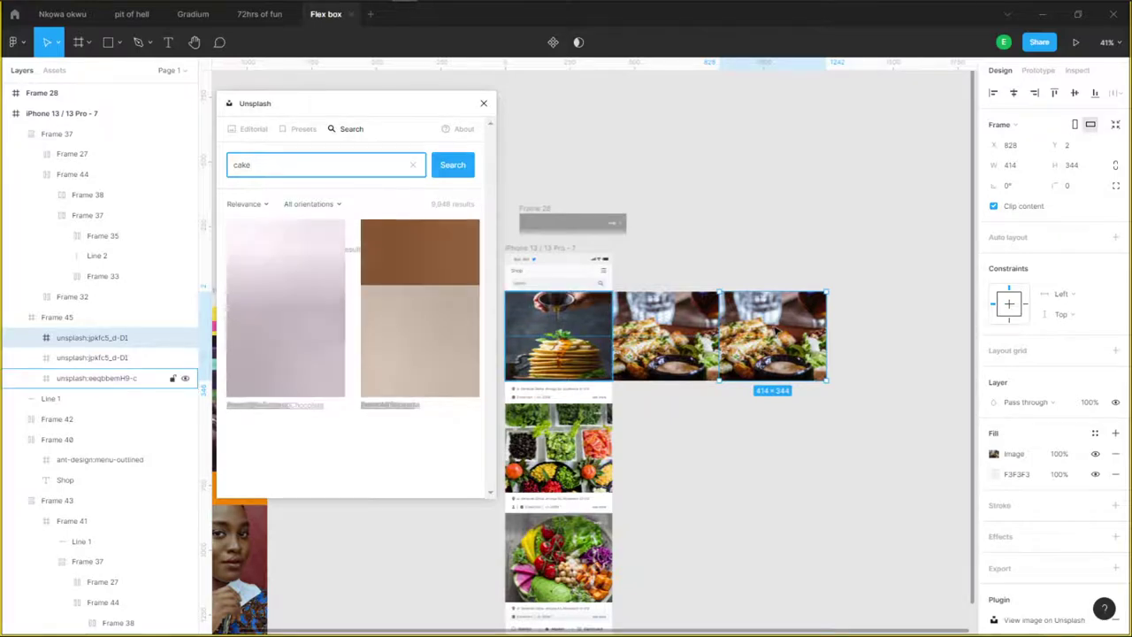
{"action": "left_click", "coordinate": [305, 290]}
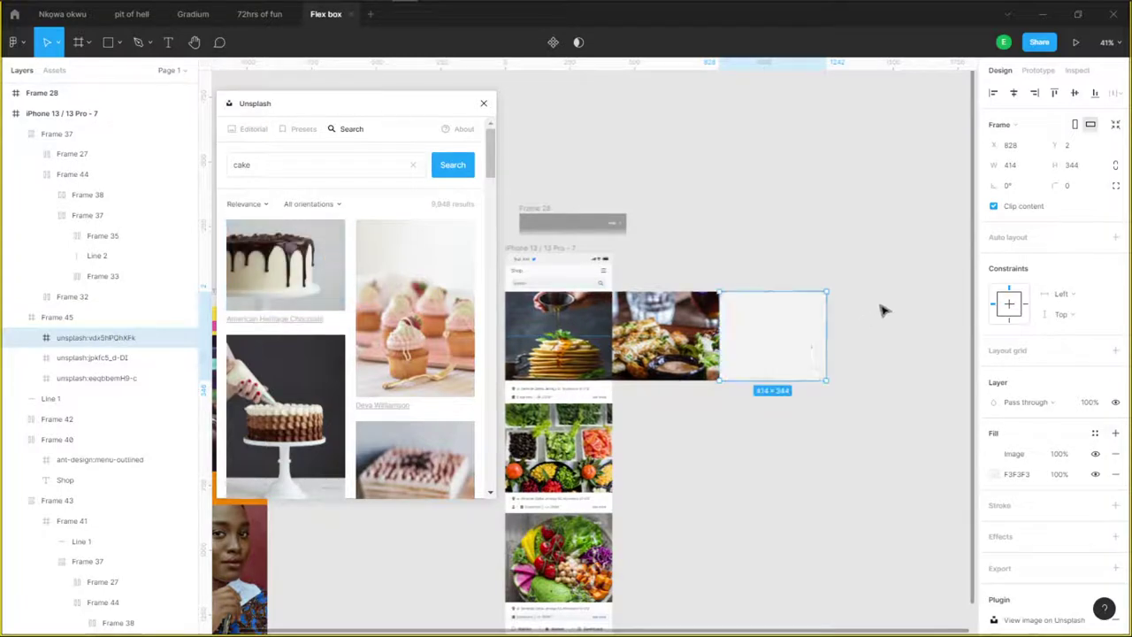
Turn on Clip content for the iPhone frame and narrow Frame 45 to 414 wide.
{"action": "left_click", "coordinate": [483, 103]}
{"action": "scroll", "coordinate": [616, 340], "scroll_direction": "up", "scroll_amount": 5}
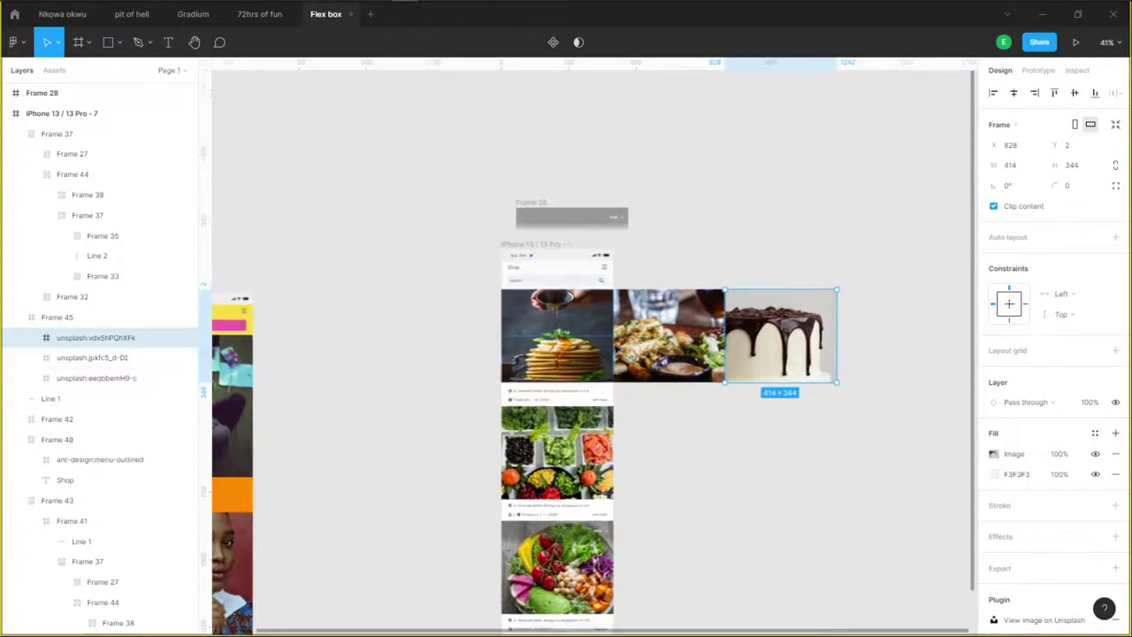
{"action": "left_click_drag", "start_coordinate": [741, 456], "coordinate": [670, 419]}
{"action": "key", "text": "Escape"}
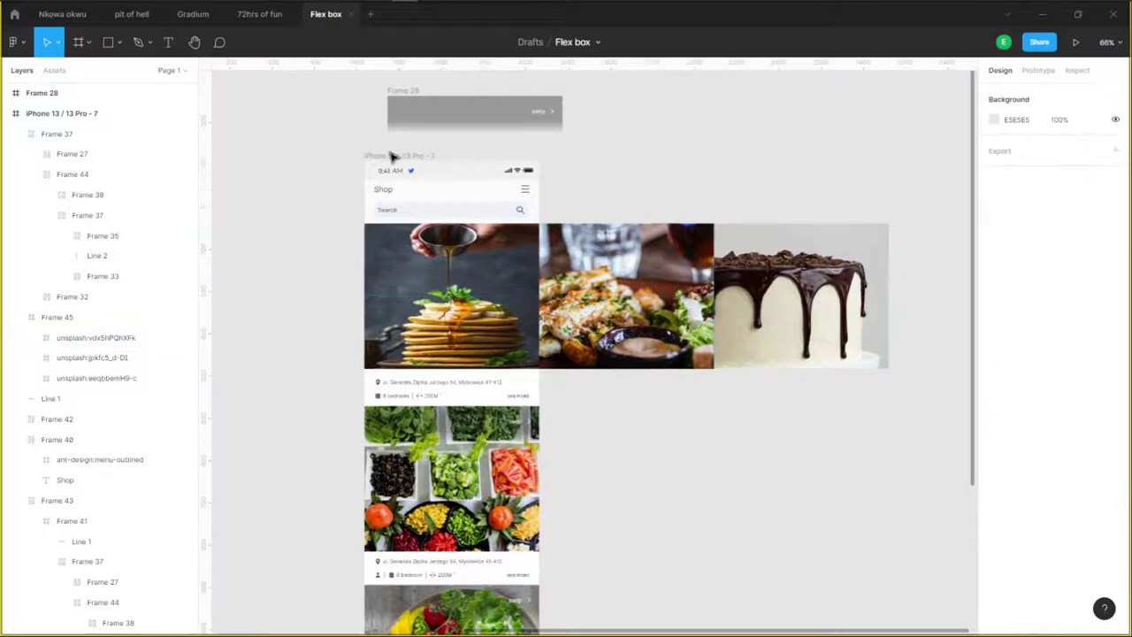
{"action": "left_click", "coordinate": [389, 157]}
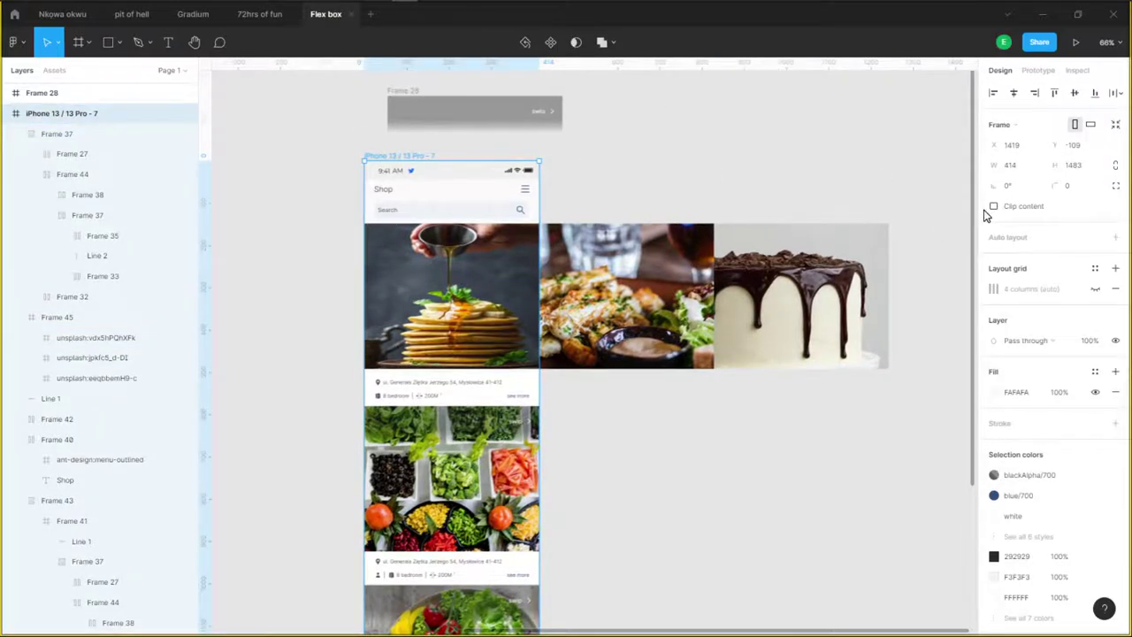
{"action": "left_click", "coordinate": [993, 207]}
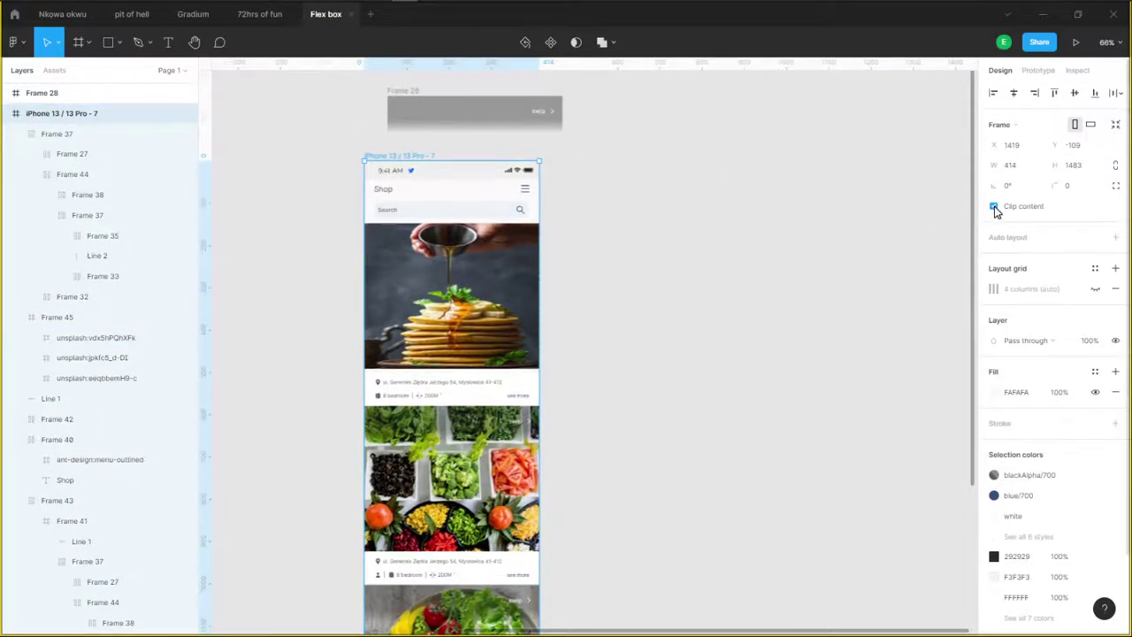
{"action": "left_click", "coordinate": [435, 274]}
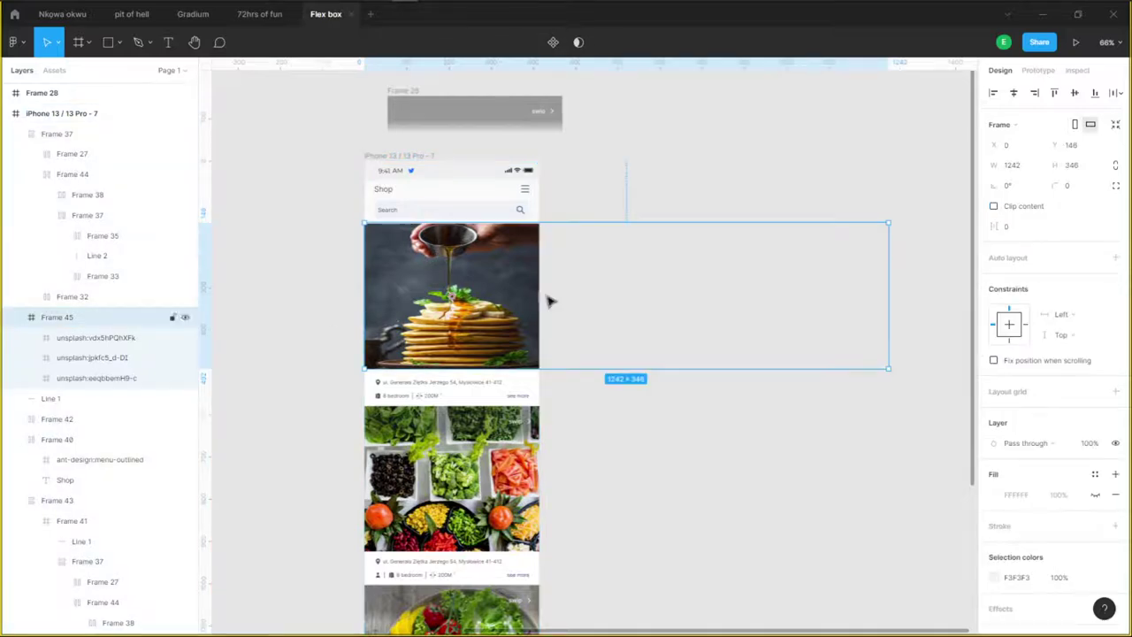
{"action": "left_click_drag", "start_coordinate": [892, 266], "coordinate": [542, 282]}
Set Frame 45's overflow scrolling to Horizontal scrolling in the prototype settings.
{"action": "left_click", "coordinate": [574, 336]}
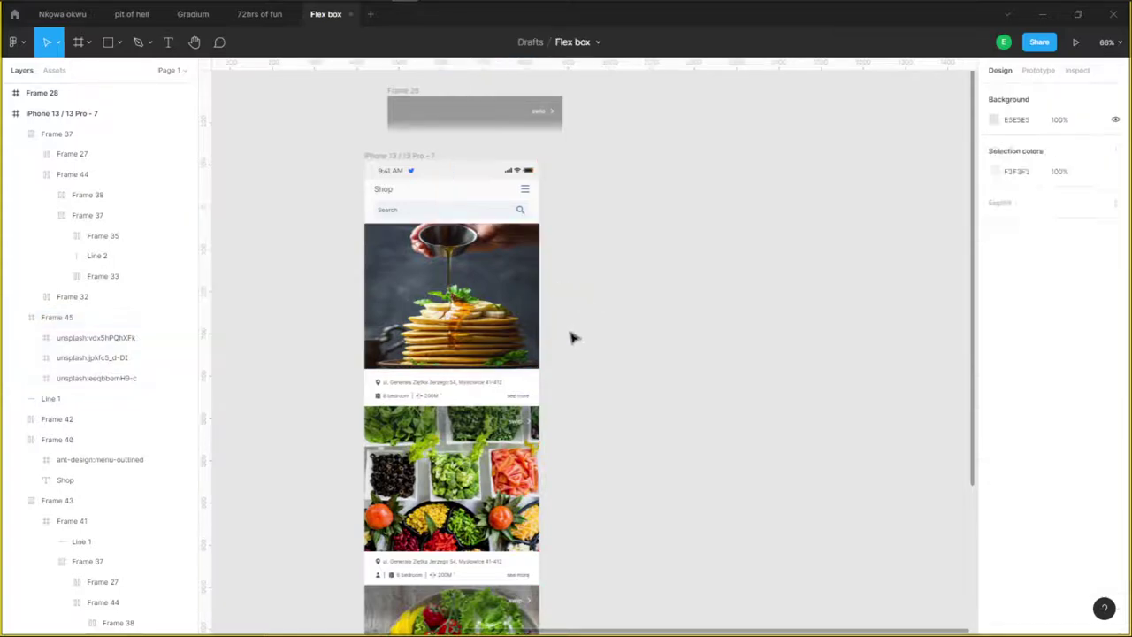
{"action": "scroll", "coordinate": [574, 336], "scroll_direction": "up", "scroll_amount": 3}
{"action": "scroll", "coordinate": [535, 325], "scroll_direction": "left", "scroll_amount": 3}
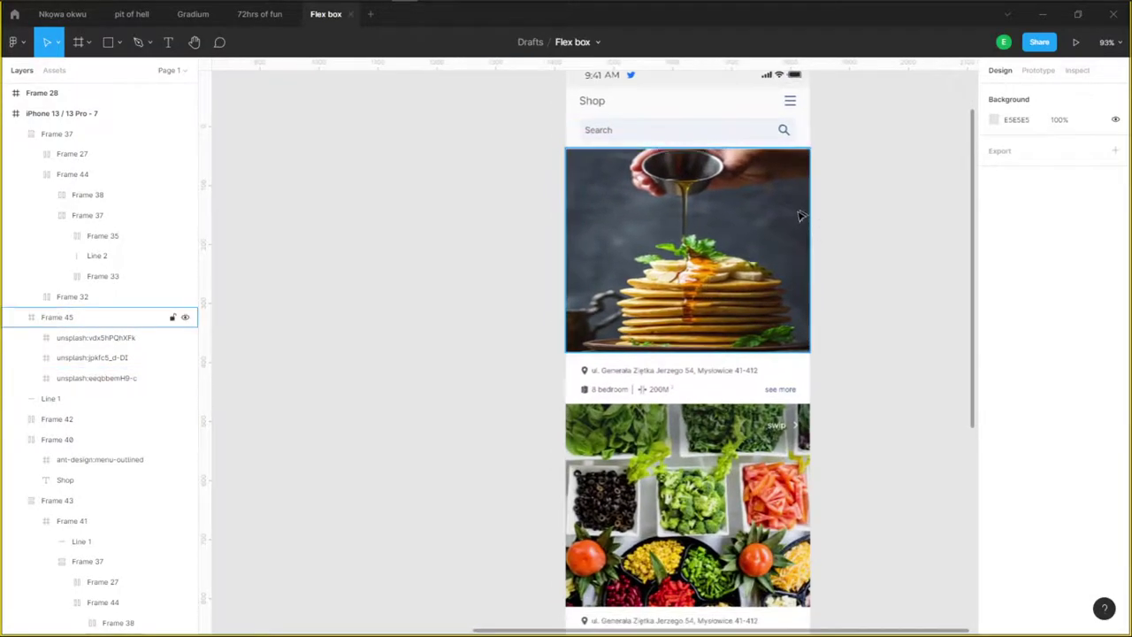
{"action": "scroll", "coordinate": [717, 283], "scroll_direction": "down", "scroll_amount": 3}
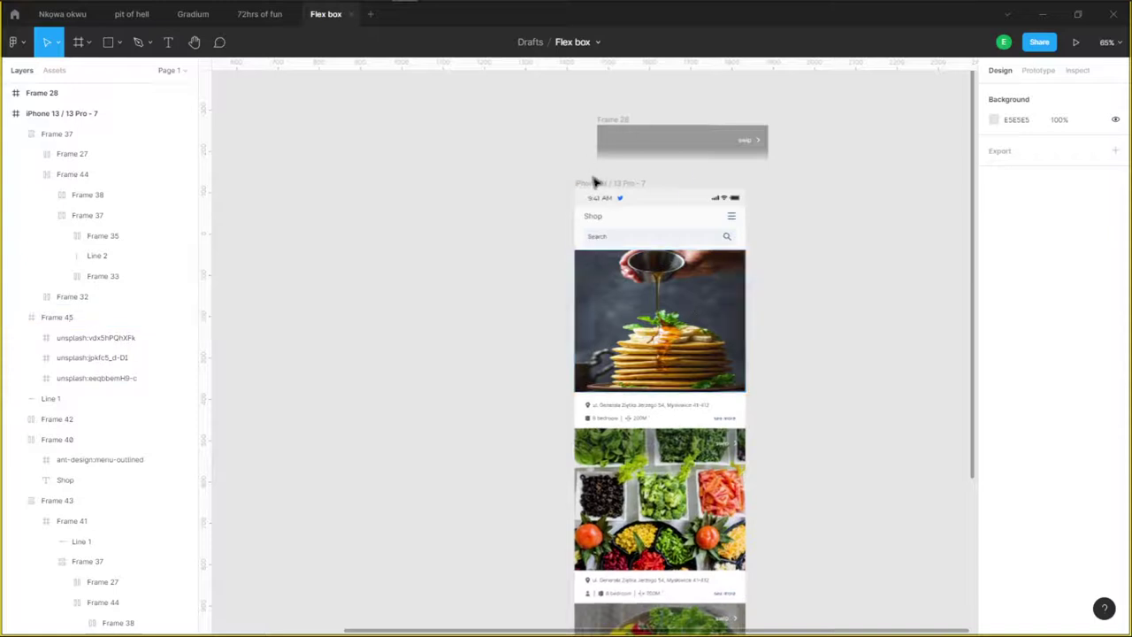
{"action": "left_click", "coordinate": [1038, 71]}
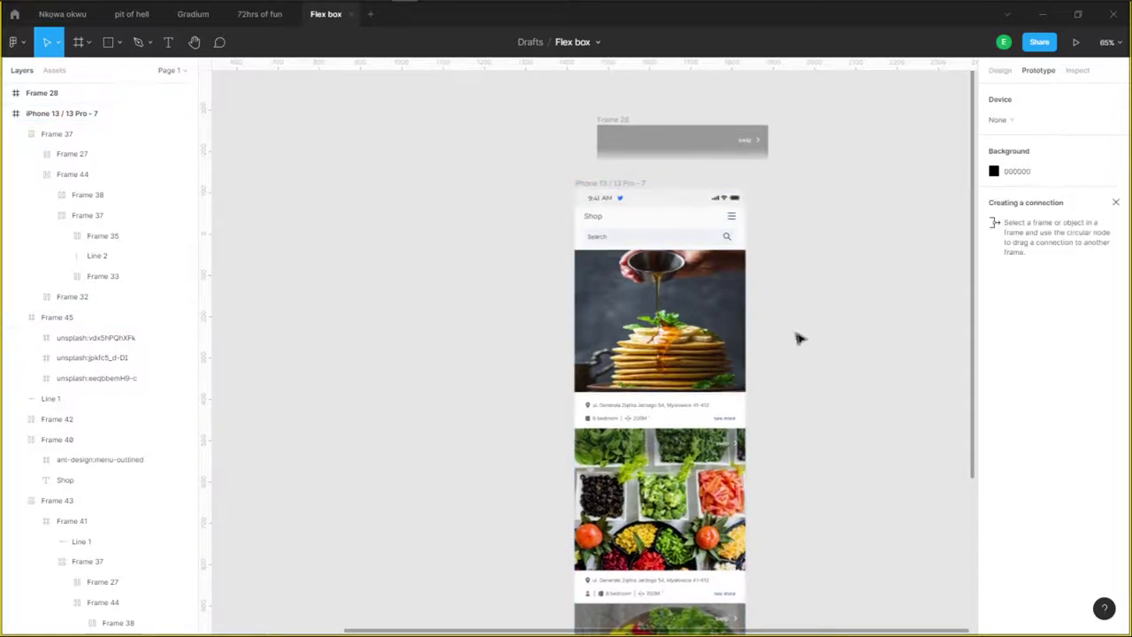
{"action": "left_click_drag", "start_coordinate": [798, 336], "coordinate": [720, 304]}
{"action": "left_click", "coordinate": [579, 269]}
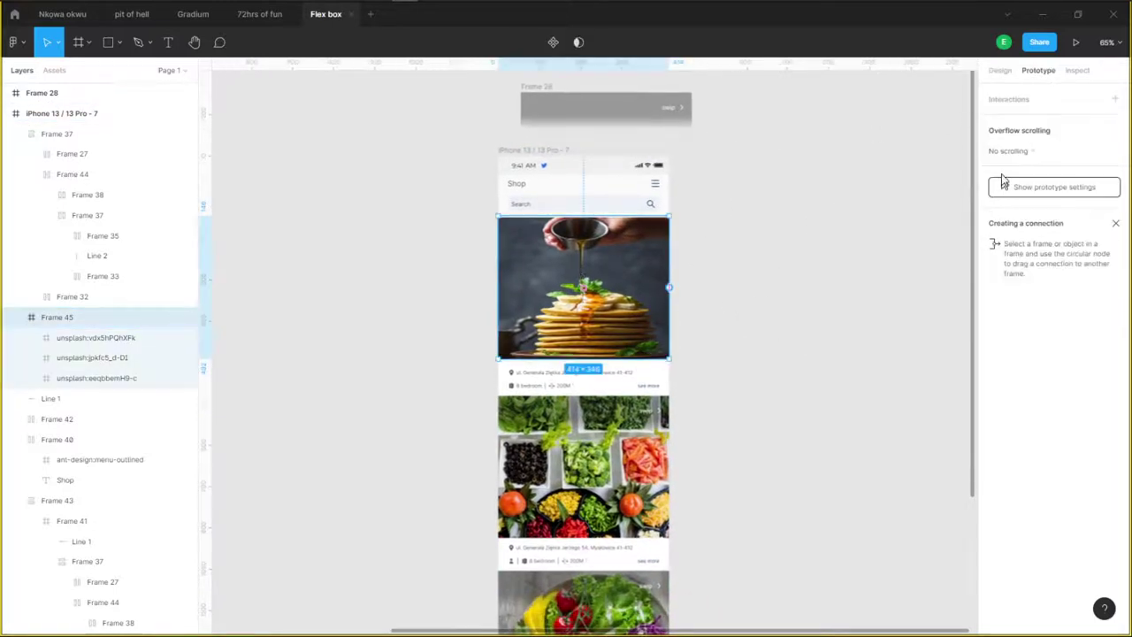
{"action": "left_click", "coordinate": [1029, 150]}
{"action": "left_click", "coordinate": [1028, 166]}
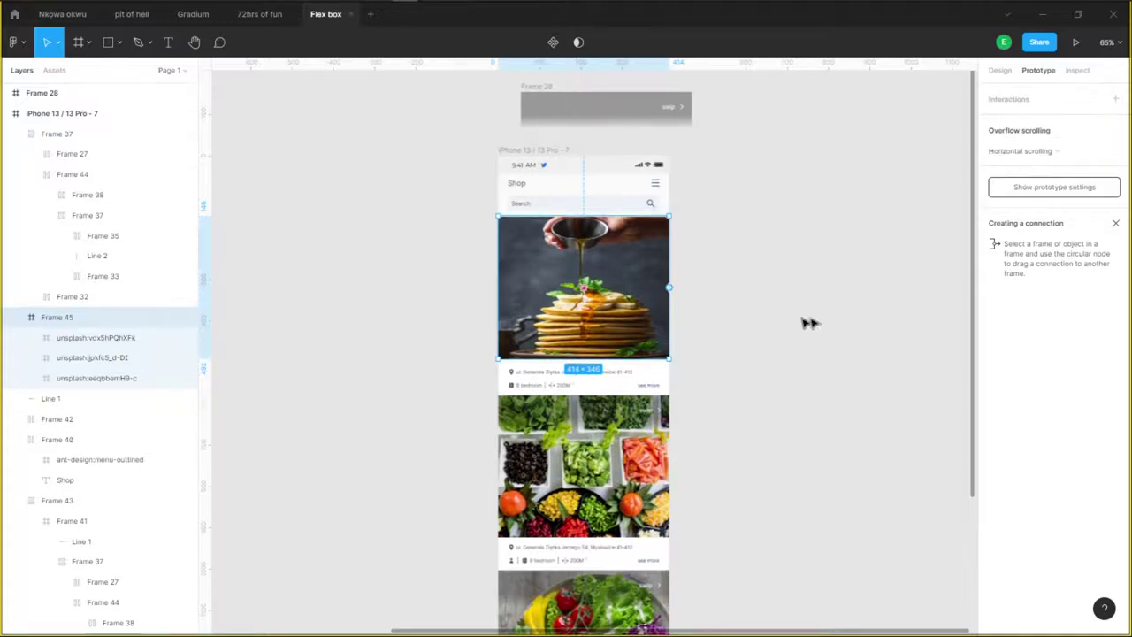
{"action": "left_click", "coordinate": [782, 321]}
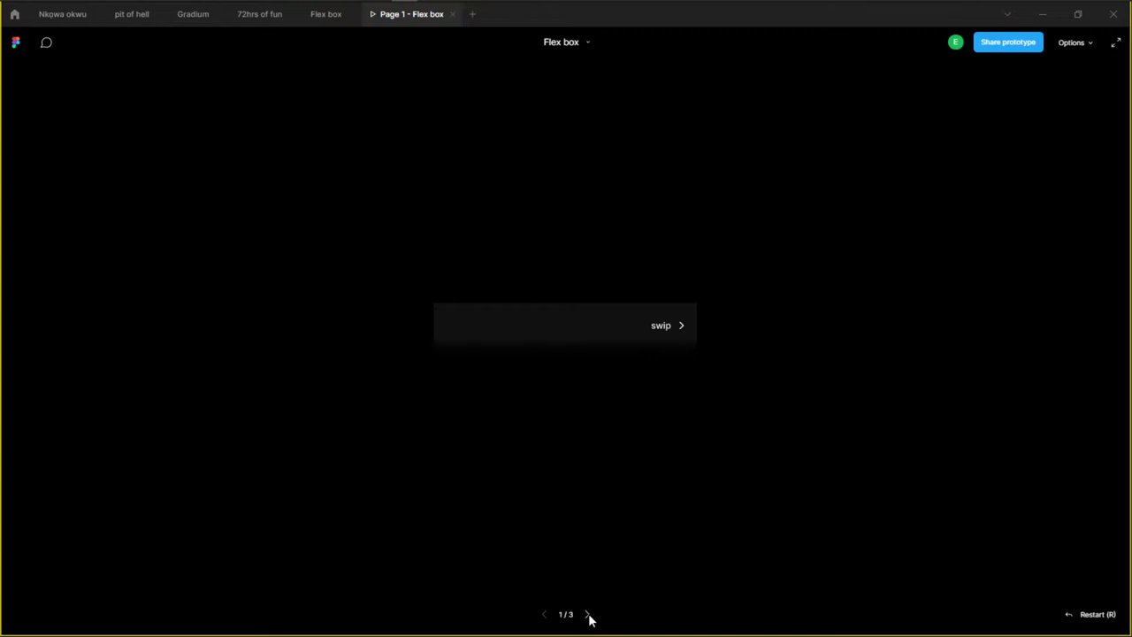
Advance to the Shop screen and swipe the top photos to grilled dish, cake, then back to pancakes.
{"action": "left_click", "coordinate": [588, 614]}
{"action": "left_click", "coordinate": [589, 616]}
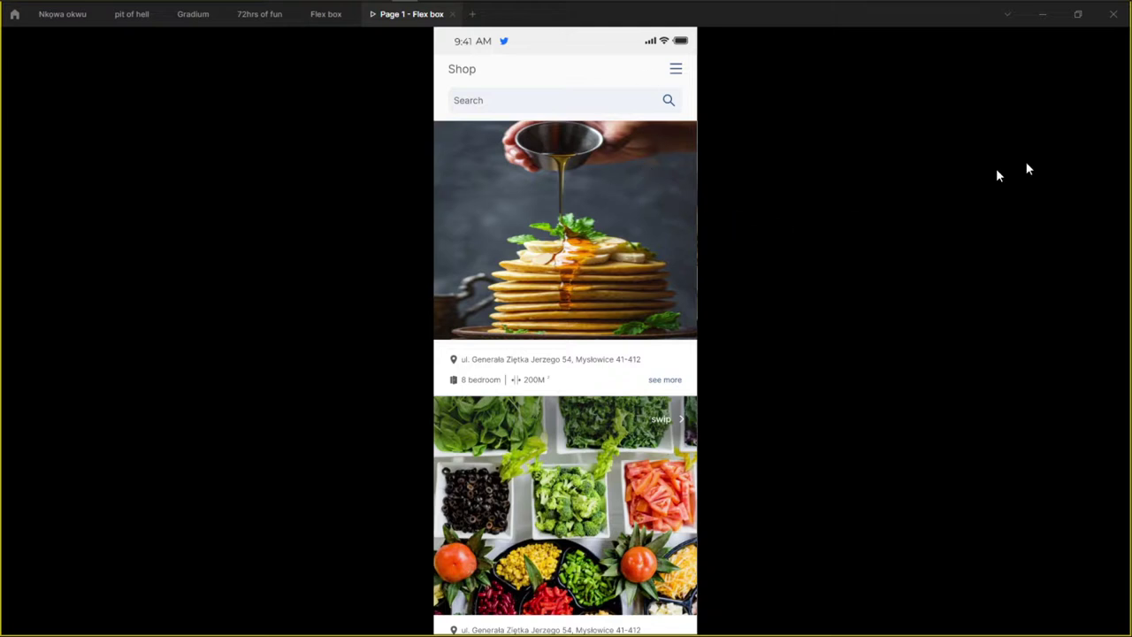
{"action": "left_click_drag", "start_coordinate": [652, 237], "coordinate": [430, 242]}
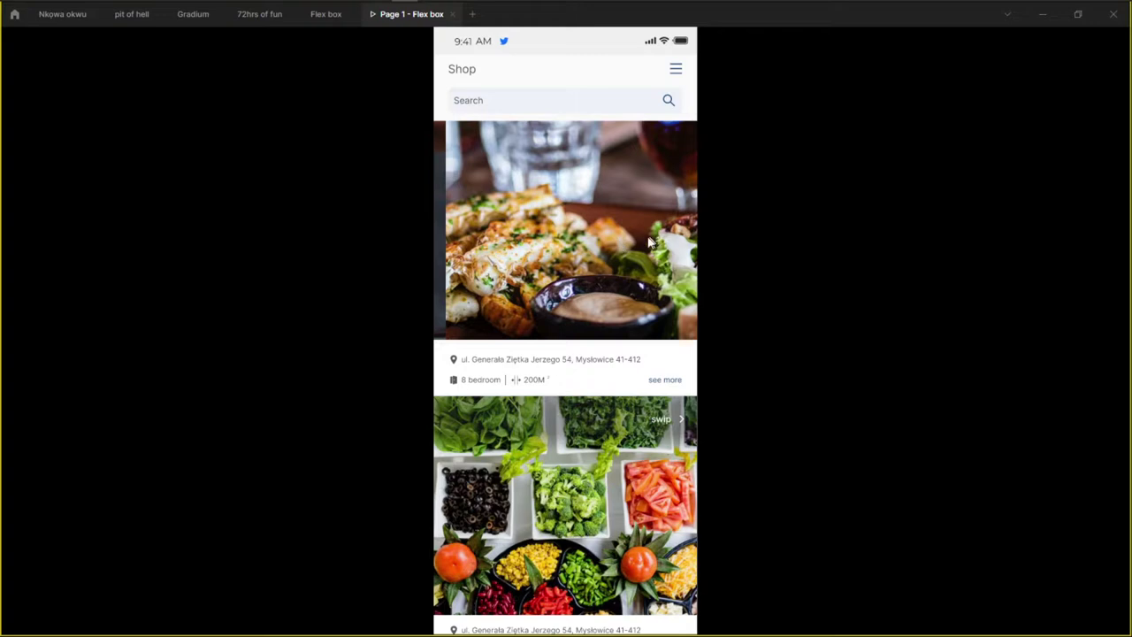
{"action": "left_click_drag", "start_coordinate": [633, 235], "coordinate": [411, 244]}
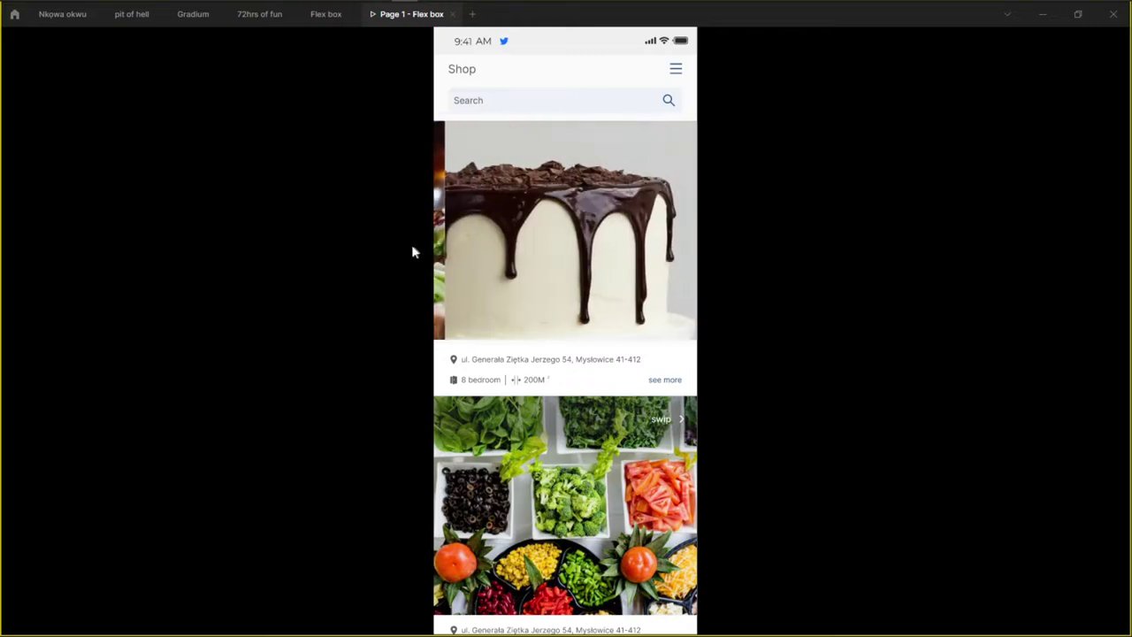
{"action": "left_click_drag", "start_coordinate": [481, 231], "coordinate": [611, 232]}
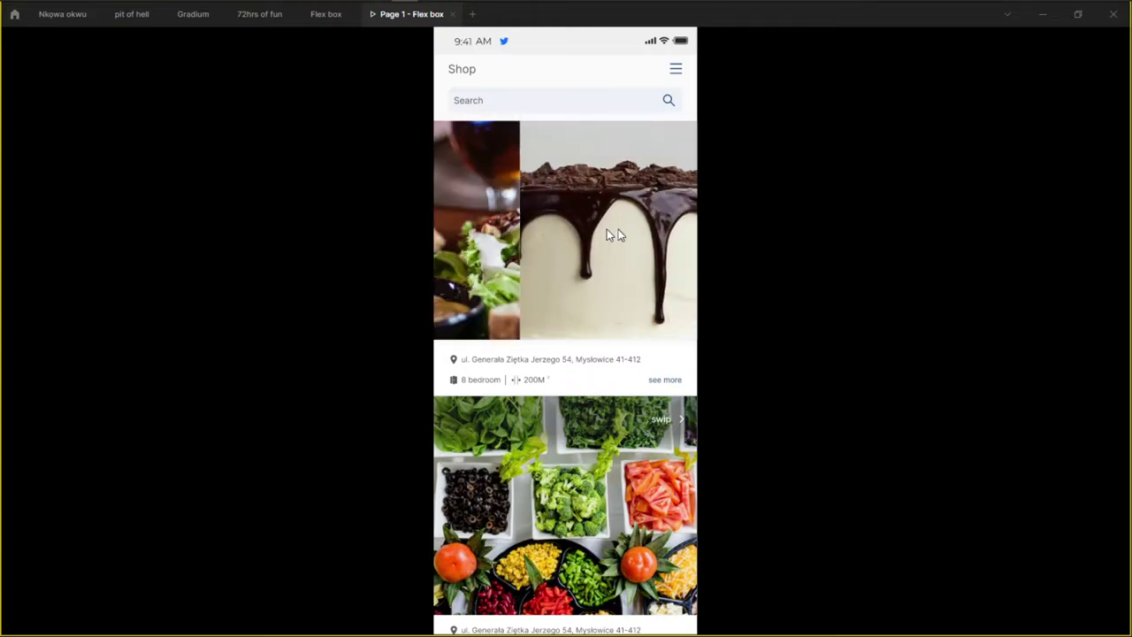
{"action": "left_click_drag", "start_coordinate": [519, 233], "coordinate": [716, 242]}
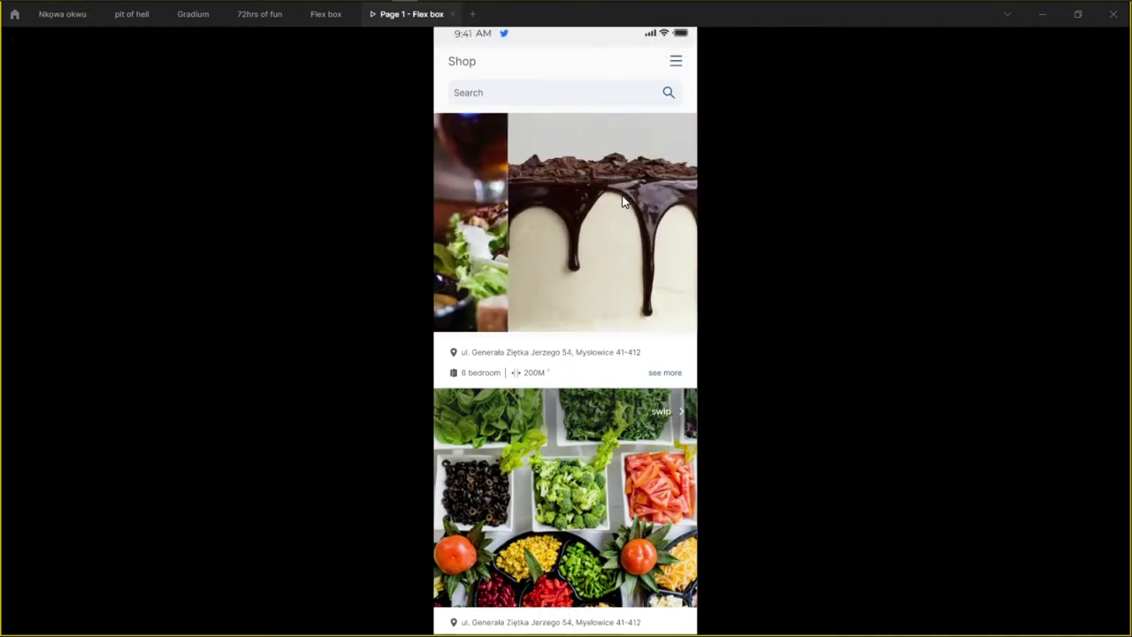
Scroll the Shop screen down and up in the preview.
{"action": "scroll", "coordinate": [570, 226], "scroll_direction": "down", "scroll_amount": 4}
{"action": "scroll", "coordinate": [572, 228], "scroll_direction": "up", "scroll_amount": 4}
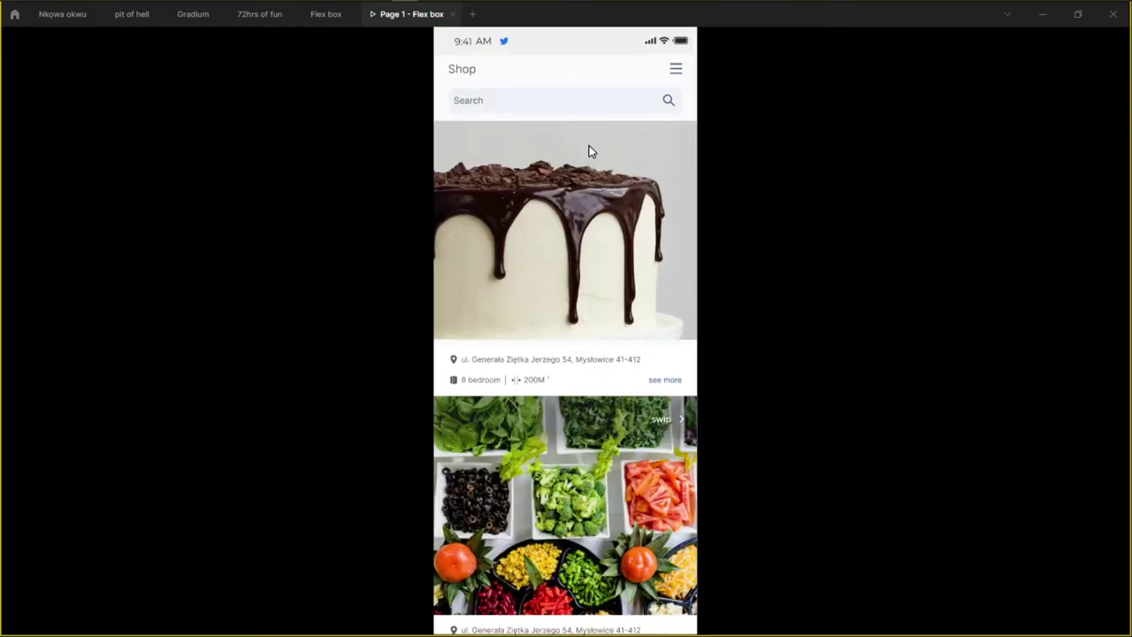
{"action": "scroll", "coordinate": [589, 149], "scroll_direction": "down", "scroll_amount": 2}
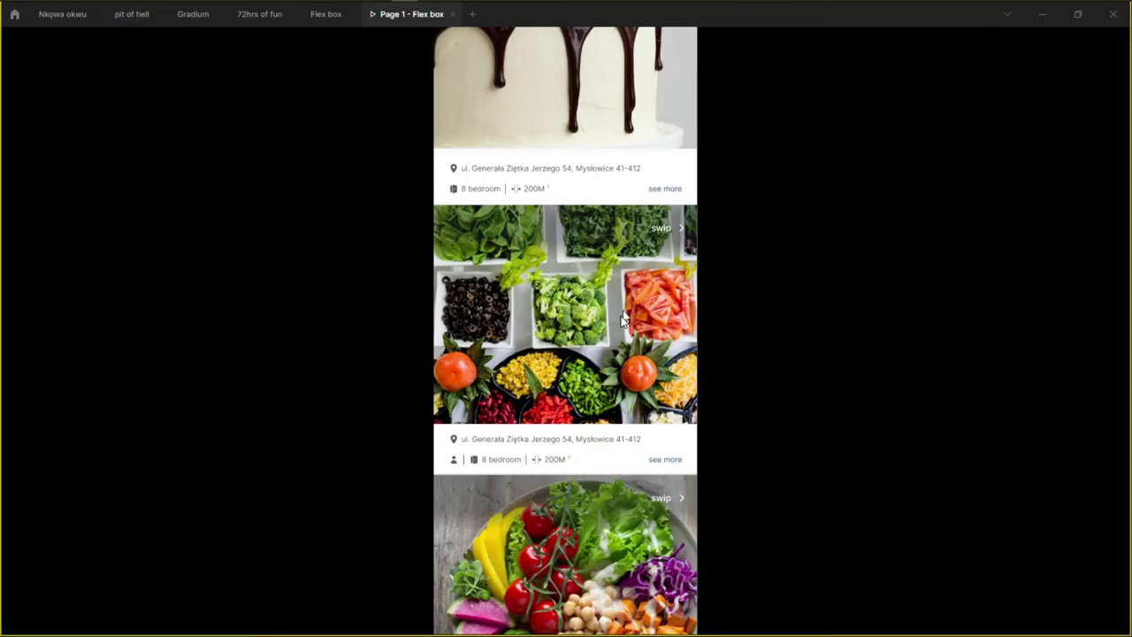
{"action": "scroll", "coordinate": [655, 255], "scroll_direction": "up", "scroll_amount": 2}
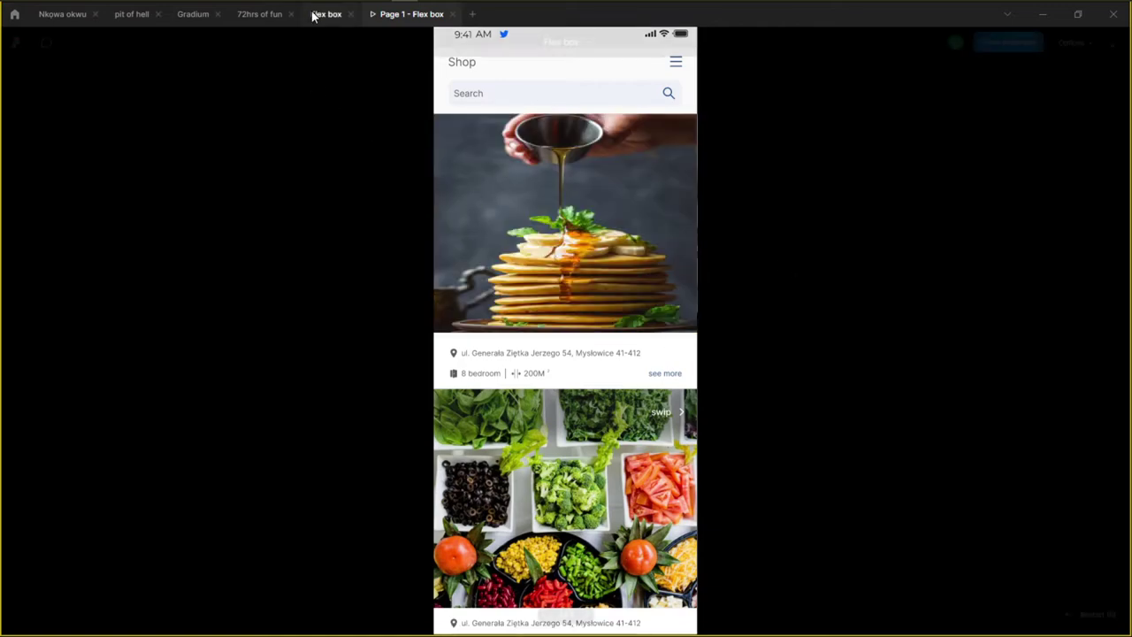
Return to the Flex box editor and pan the canvas around the Shop phone frame.
{"action": "left_click", "coordinate": [320, 14]}
{"action": "left_click_drag", "start_coordinate": [700, 283], "coordinate": [747, 298]}
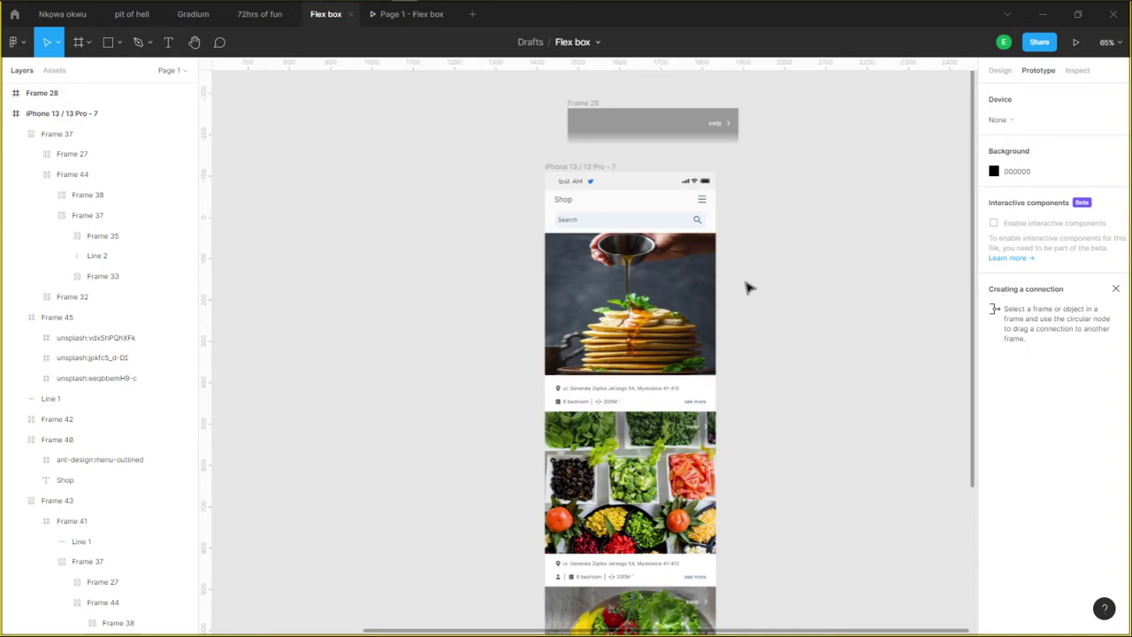